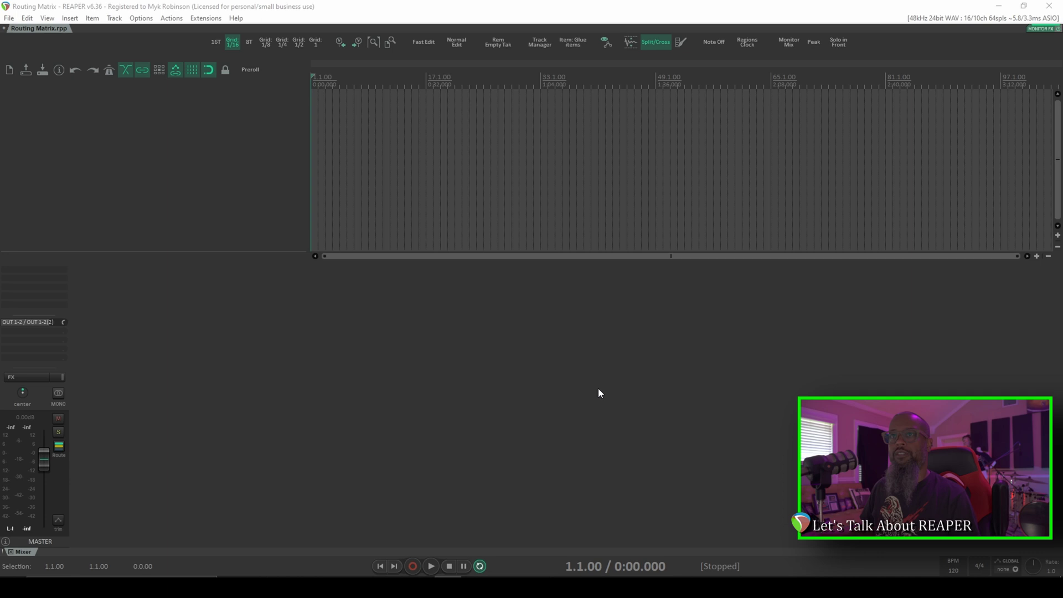
- Insert the drum kit tracks from the saved drums track template
{"action": "right_click", "coordinate": [45, 113]}
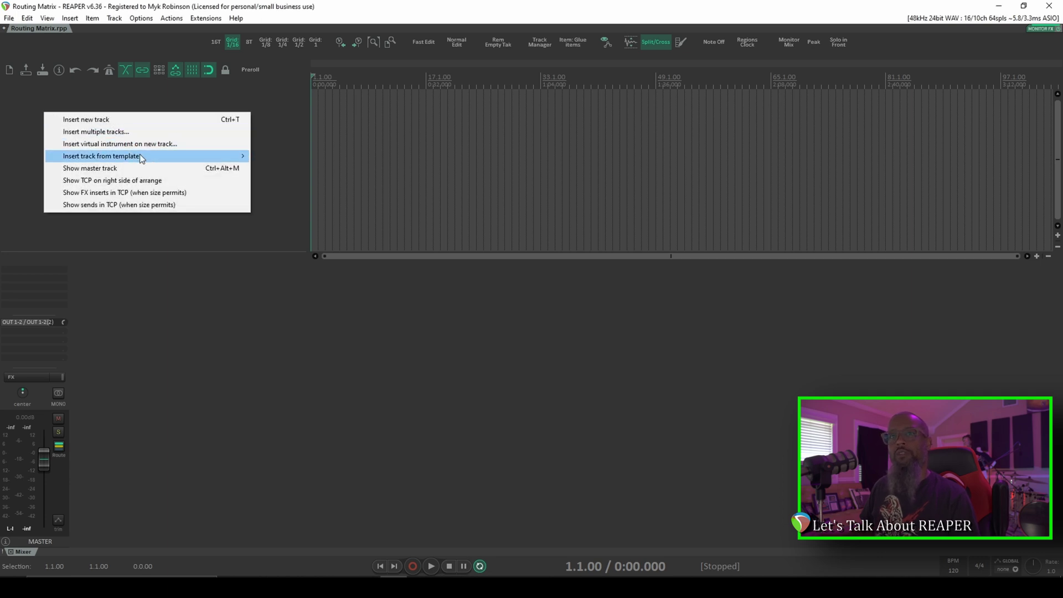
{"action": "mouse_move", "coordinate": [141, 158]}
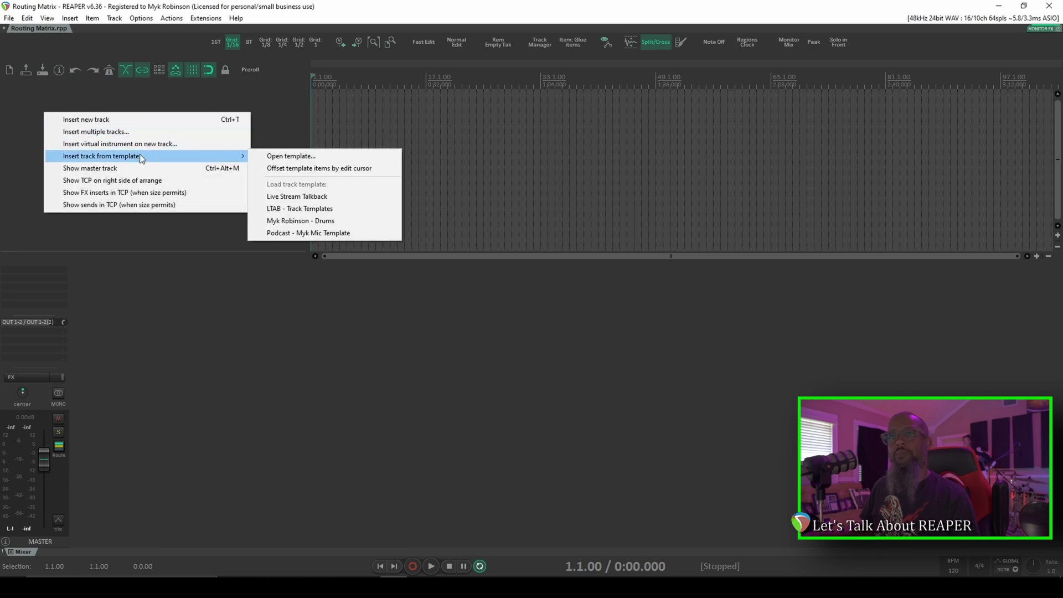
{"action": "left_click", "coordinate": [344, 224]}
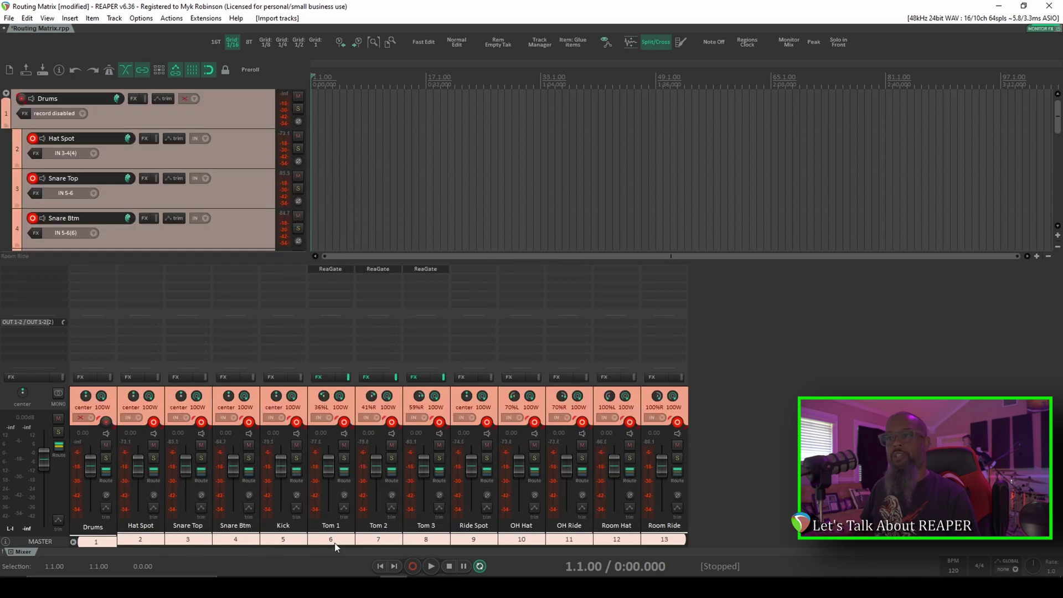
- Check the mono record input choices of the Room Ride track
{"action": "right_click", "coordinate": [677, 422]}
{"action": "mouse_move", "coordinate": [728, 328]}
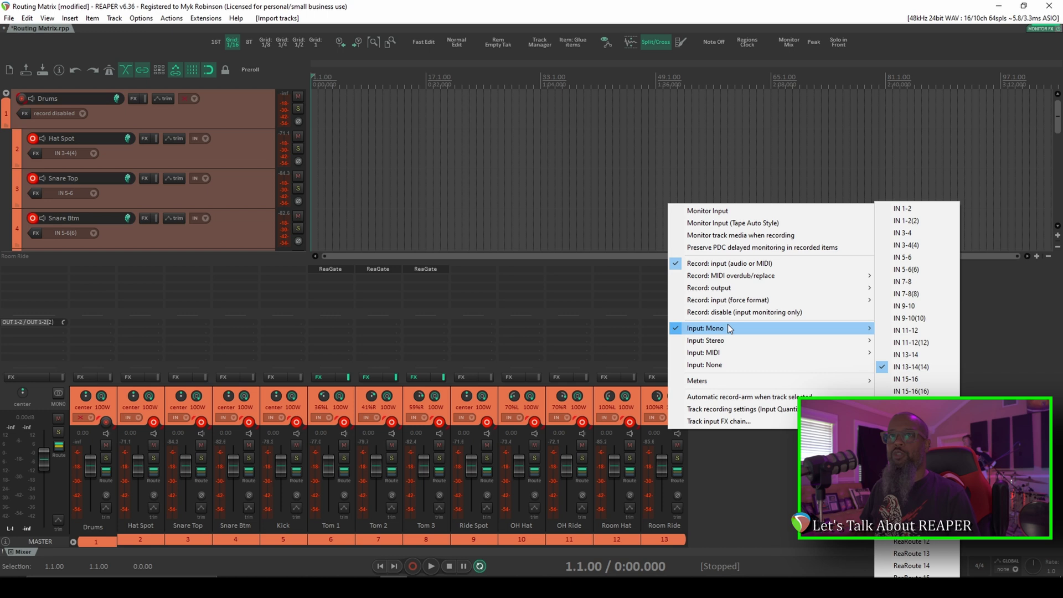
{"action": "key", "text": "Escape"}
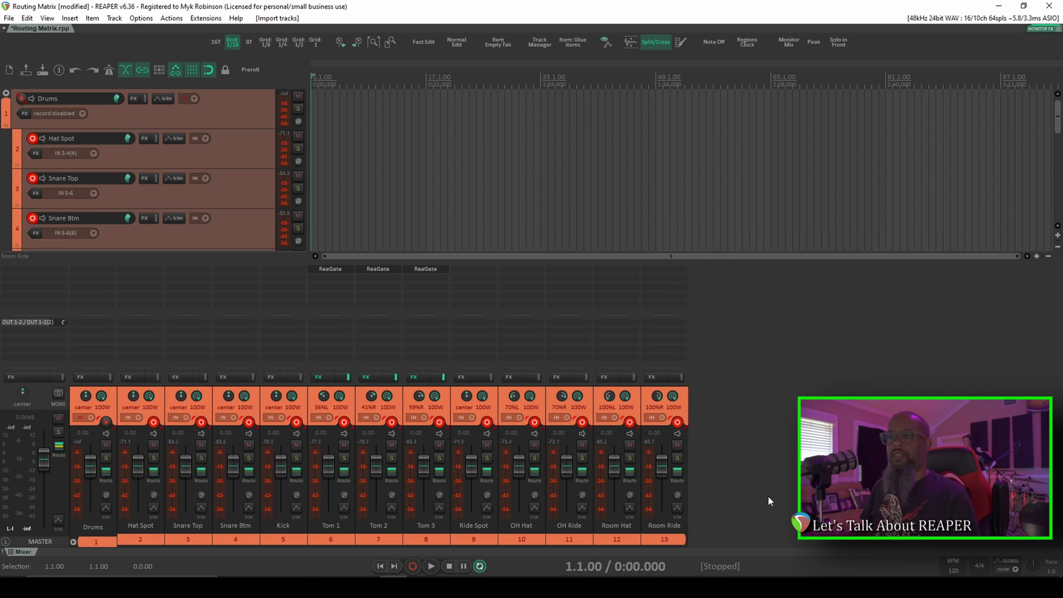
- Delete all the template tracks, from Drums through Room Ride
{"action": "left_click", "coordinate": [106, 541]}
{"action": "left_click", "coordinate": [650, 537], "text": "shift"}
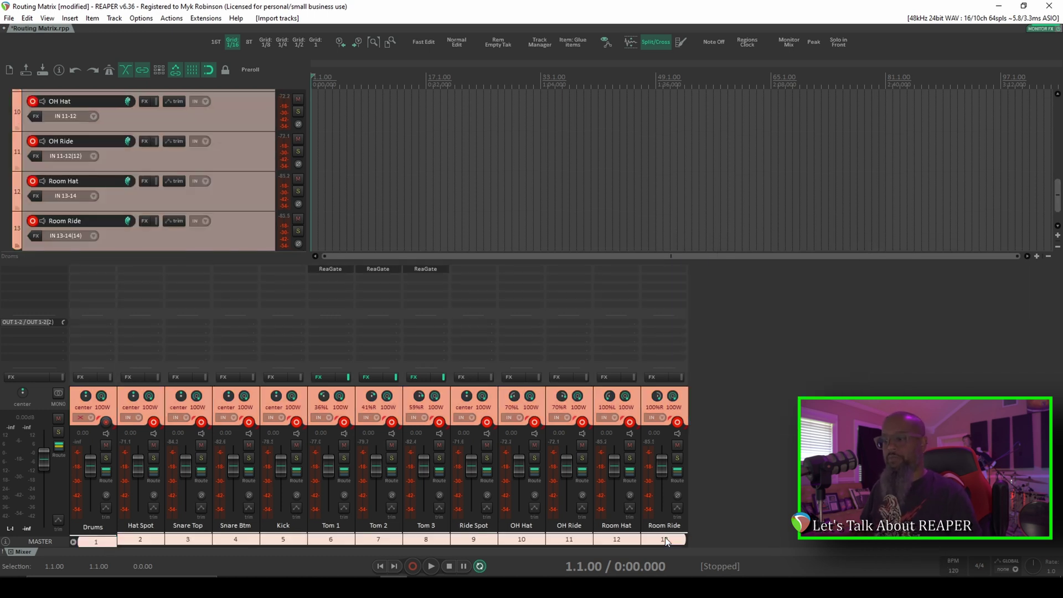
{"action": "key", "text": "Delete"}
- Insert one new empty track and review its available mono record inputs
{"action": "double_click", "coordinate": [85, 147]}
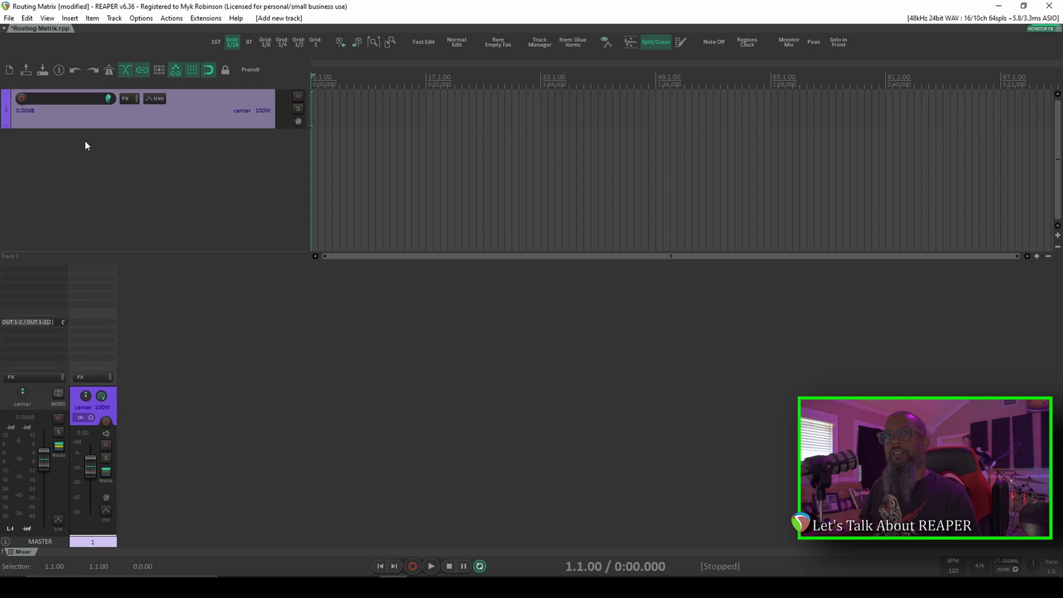
{"action": "right_click", "coordinate": [106, 422]}
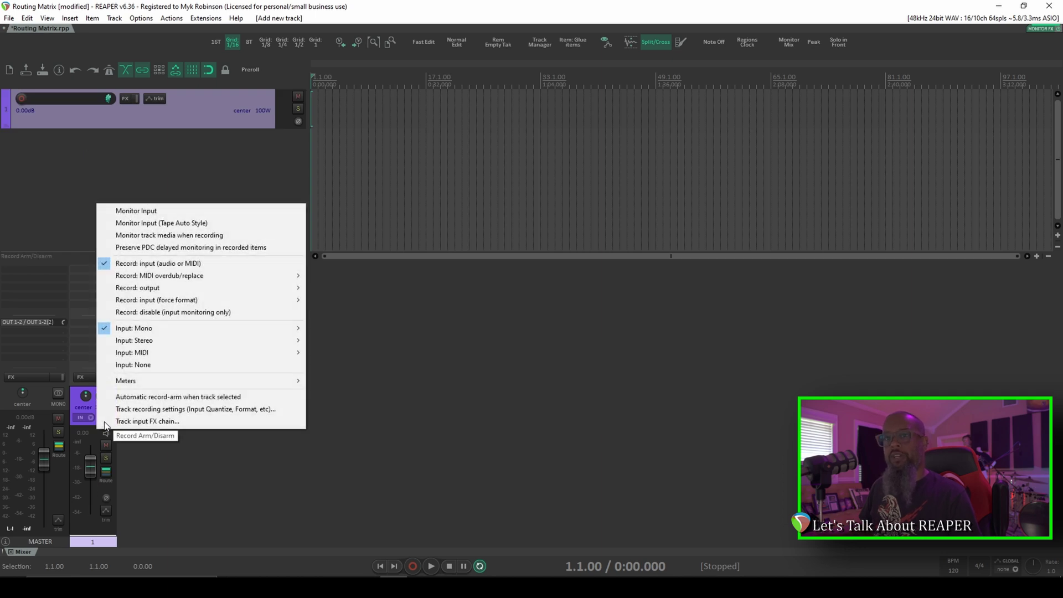
{"action": "mouse_move", "coordinate": [141, 331]}
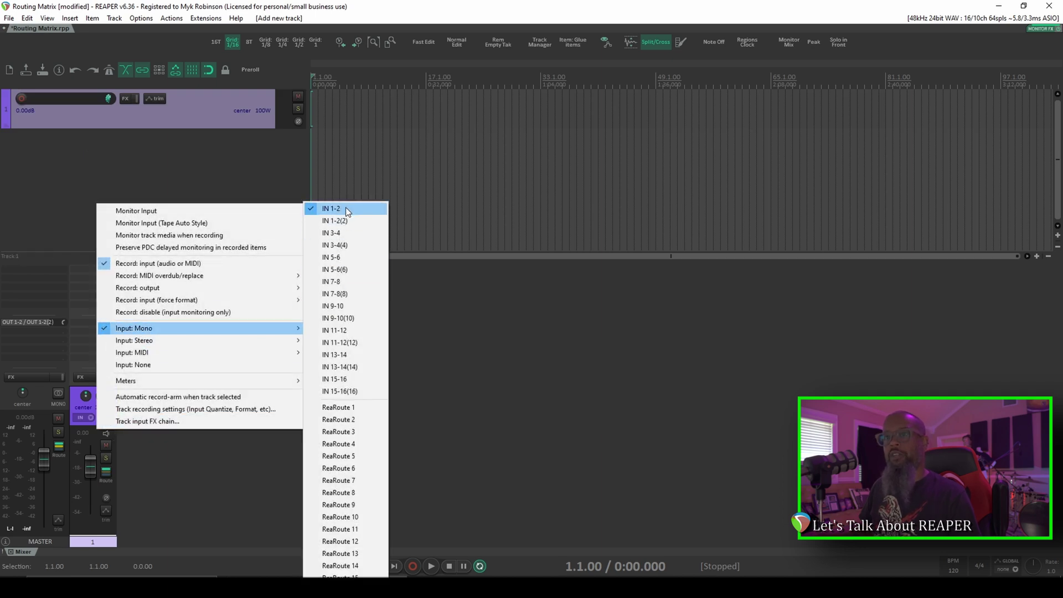
{"action": "left_click", "coordinate": [365, 390]}
- Add three more empty tracks below the first one
{"action": "double_click", "coordinate": [187, 170]}
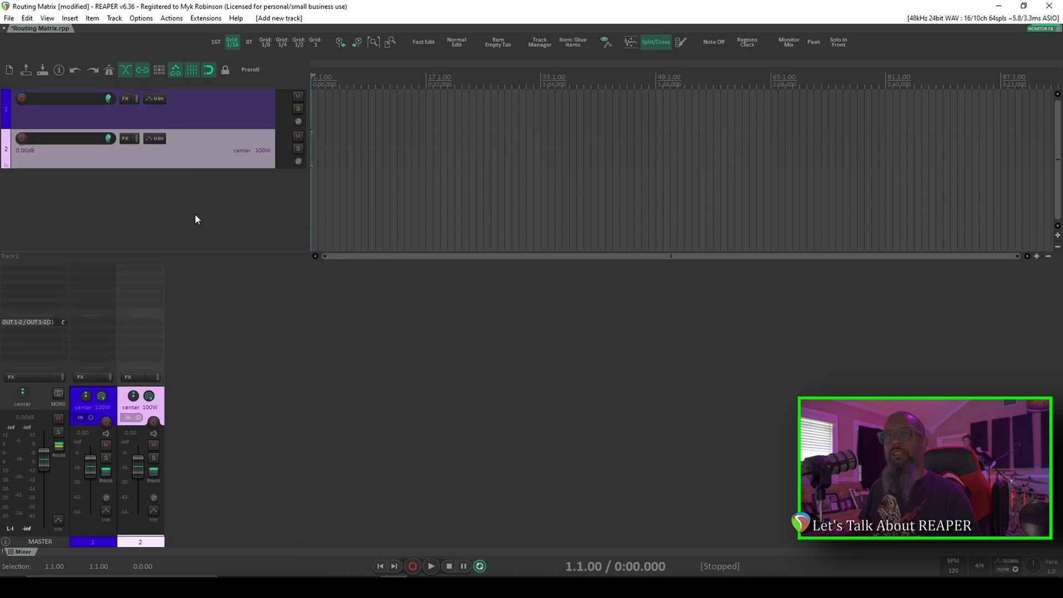
{"action": "double_click", "coordinate": [195, 213]}
{"action": "double_click", "coordinate": [209, 236]}
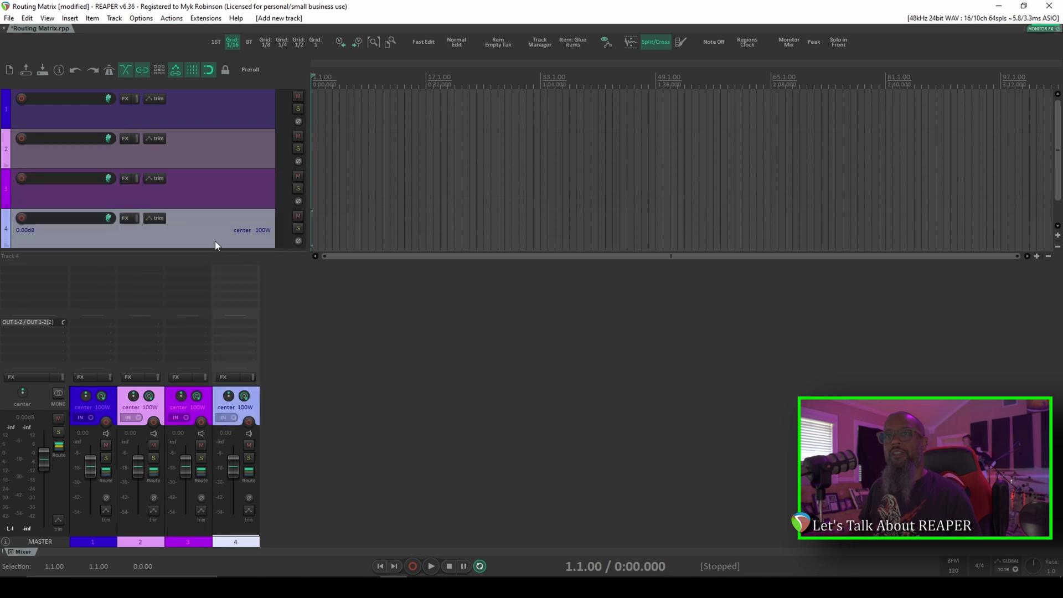
- Review the mono record input choices for track 2
{"action": "right_click", "coordinate": [21, 139]}
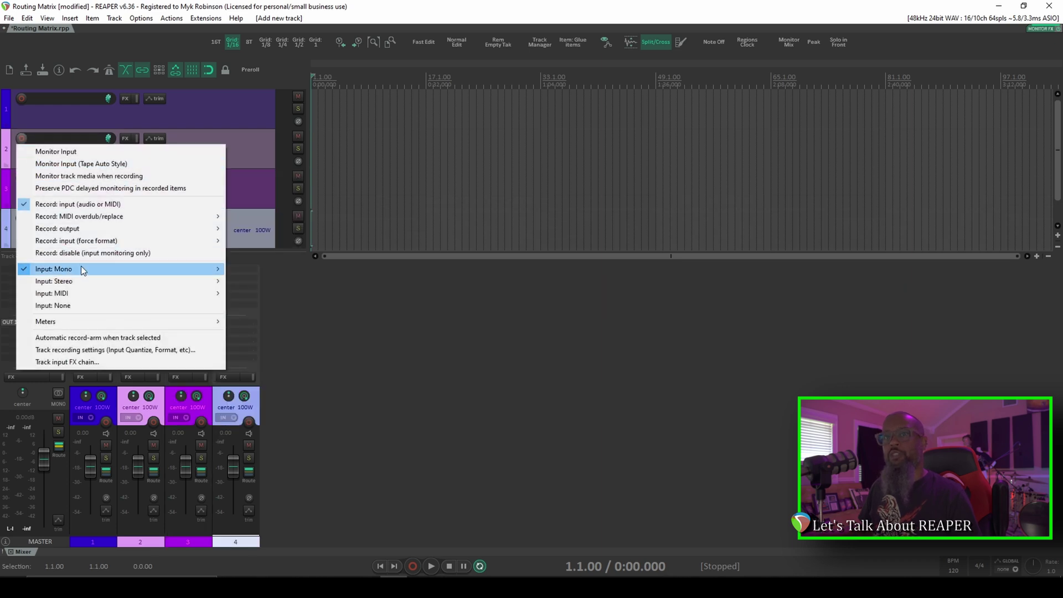
{"action": "mouse_move", "coordinate": [81, 267]}
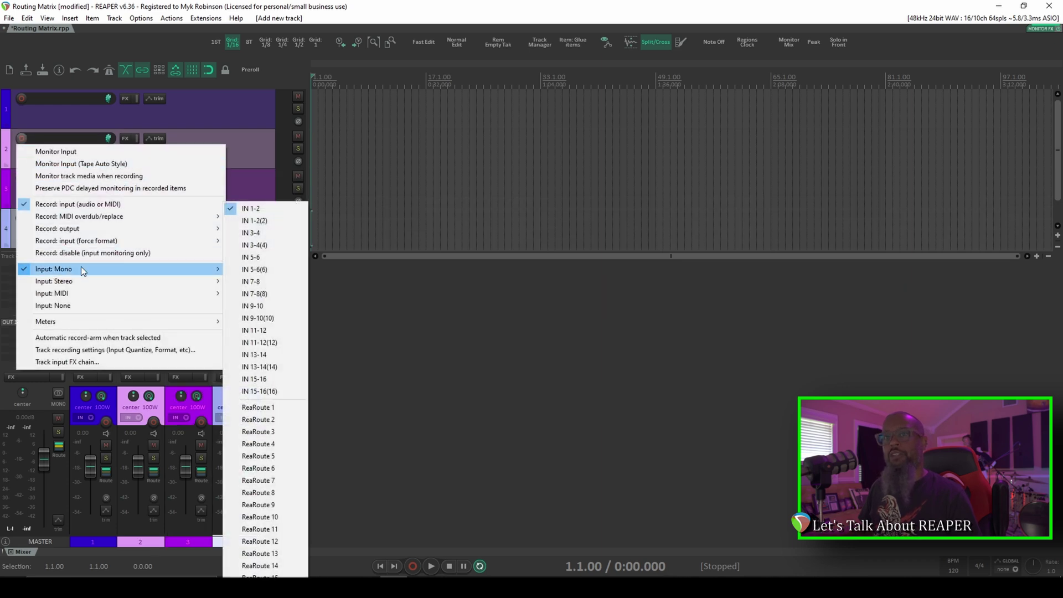
{"action": "left_click", "coordinate": [267, 245]}
- Select all four empty tracks and delete them
{"action": "left_click", "coordinate": [238, 237], "text": "shift"}
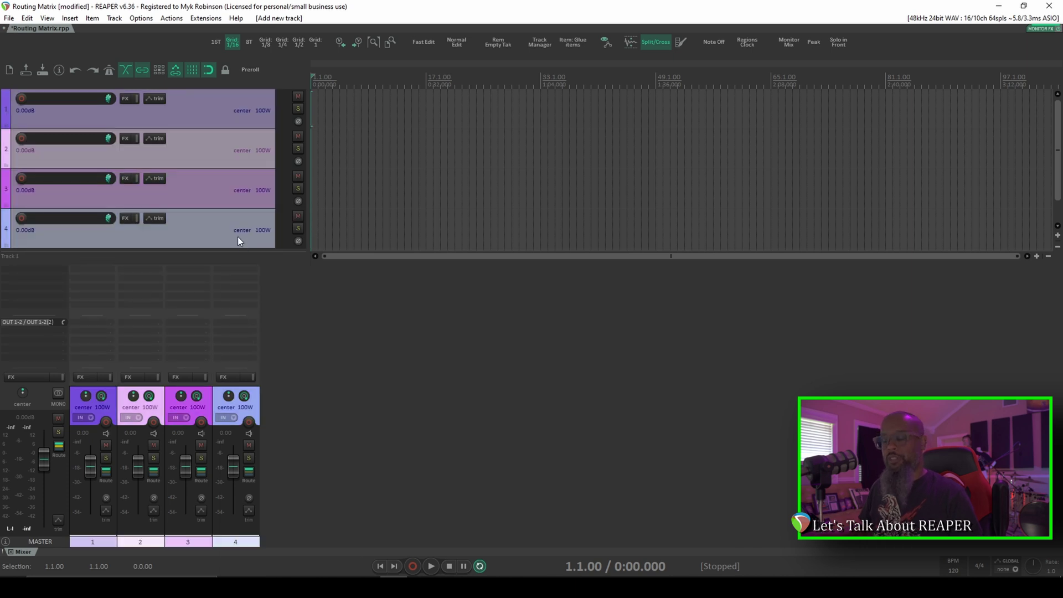
{"action": "key", "text": "Delete"}
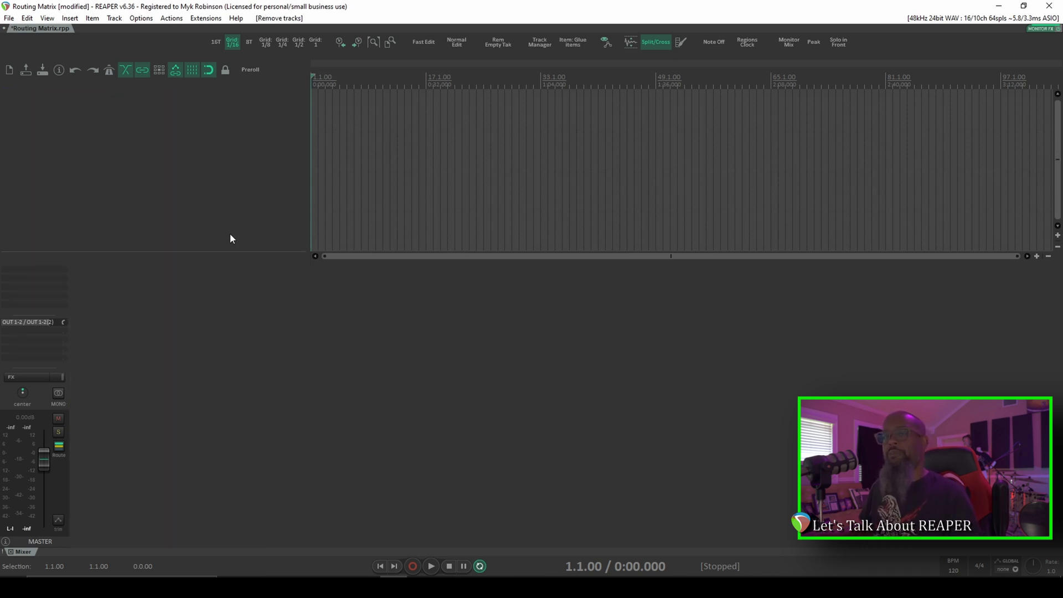
- Insert 12 new tracks at once into the empty project
{"action": "right_click", "coordinate": [76, 116]}
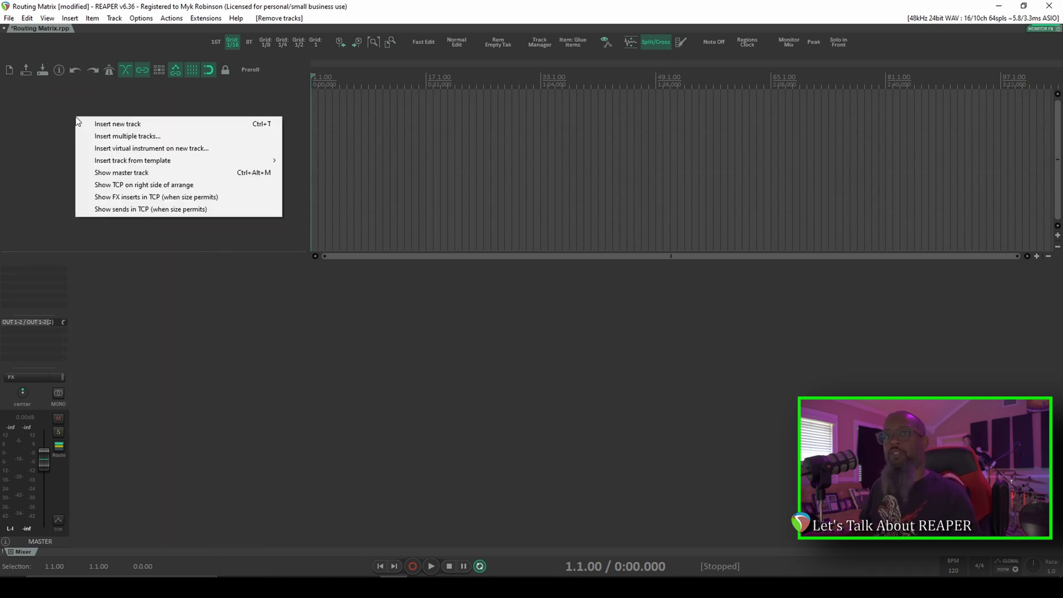
{"action": "left_click", "coordinate": [118, 135]}
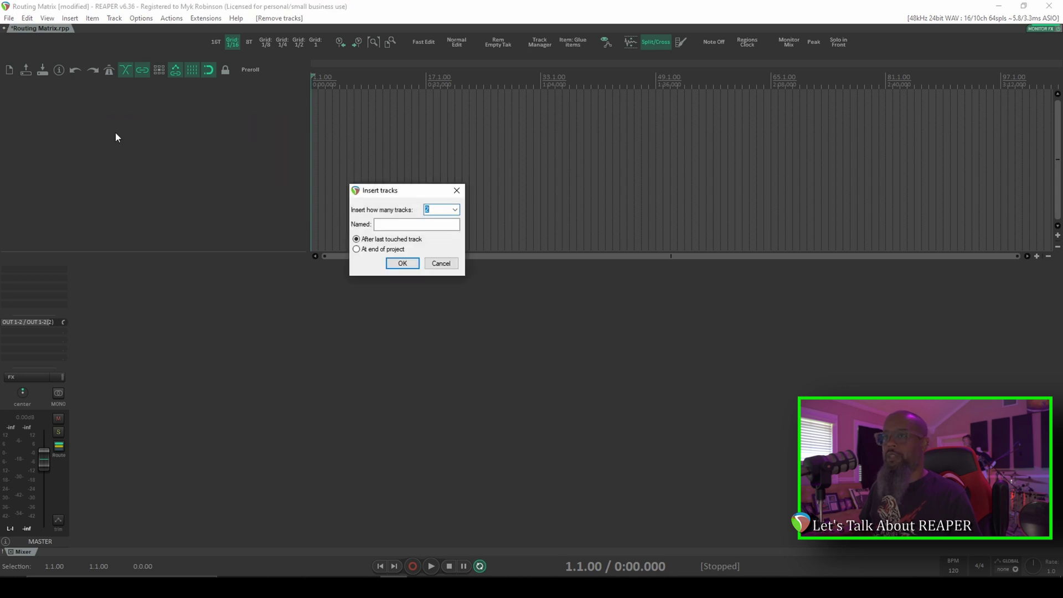
{"action": "type", "text": "12"}
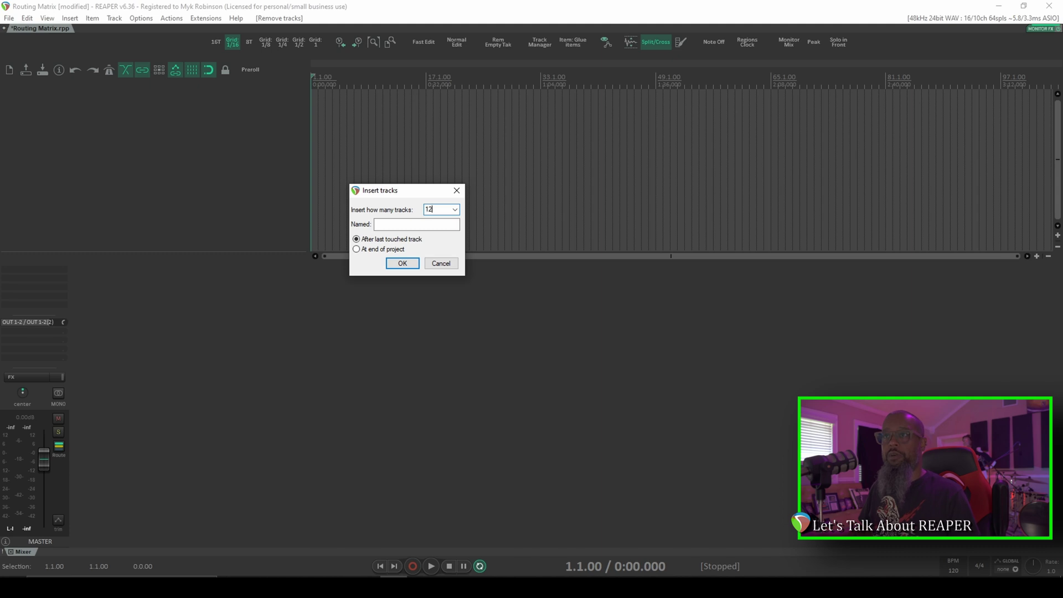
{"action": "left_click", "coordinate": [408, 263]}
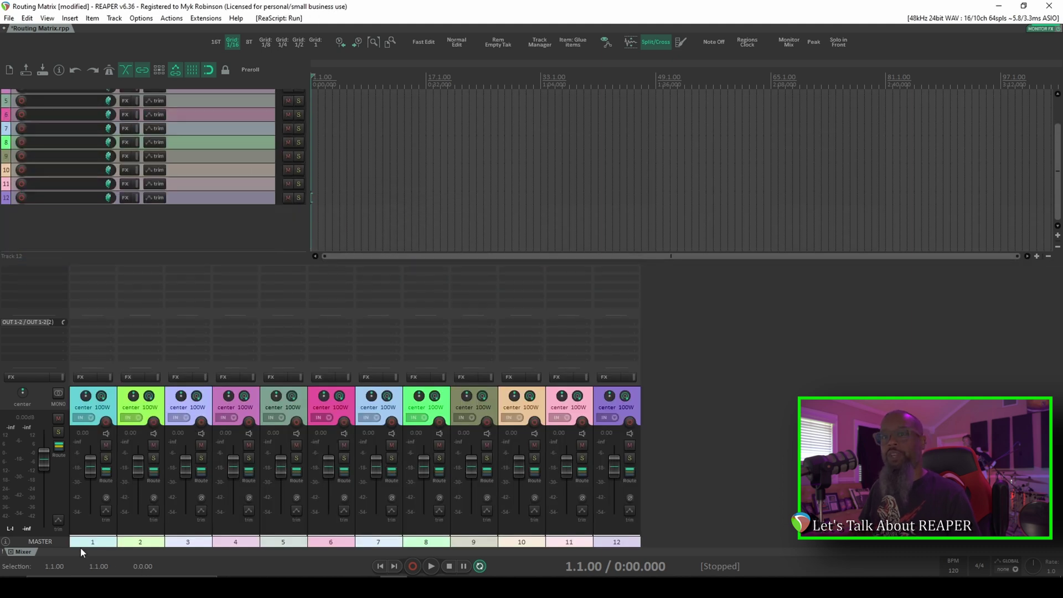
- Name the twelve tracks Kick, Snare Top, Snare Bottom, Tom 1, Tom 2, Tom 3, Hat, Ride, OH H, OH R, Room H and Room R
{"action": "double_click", "coordinate": [97, 531]}
{"action": "type", "text": "Kick\tSnare Top\tSnare Bottom\tTom 1\tTom 2\tTom 3\tHat\tRide\tOH H\tOH R\tRoom H\tRoom R"}
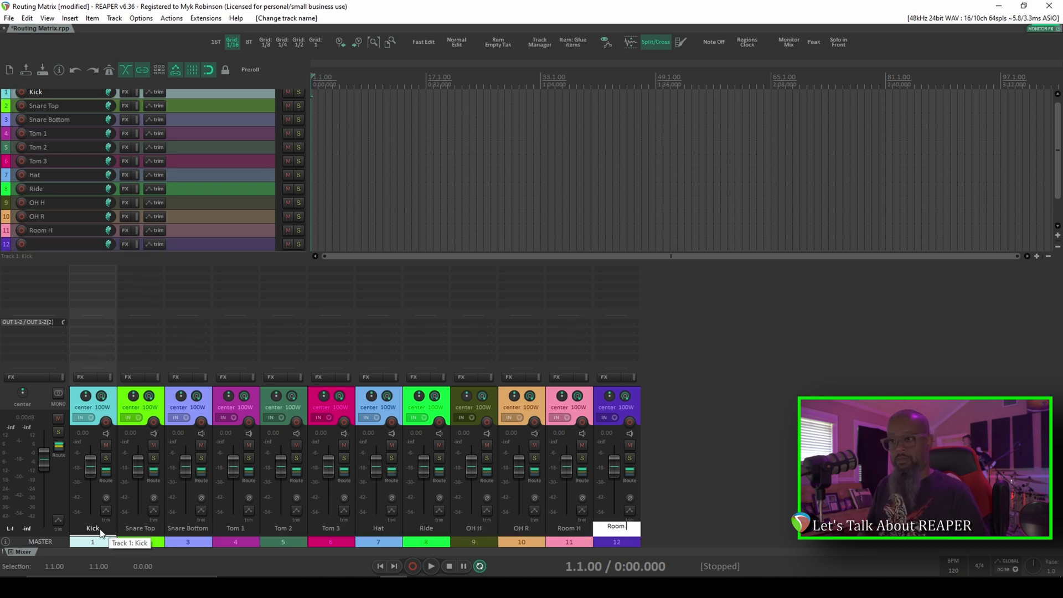
{"action": "key", "text": "Return"}
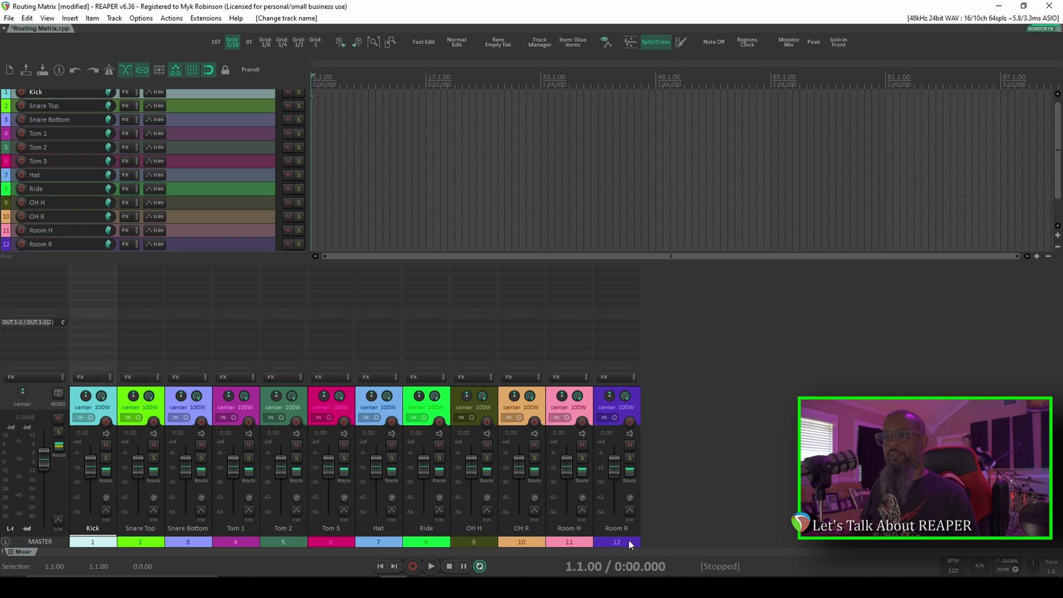
{"action": "left_click", "coordinate": [732, 407]}
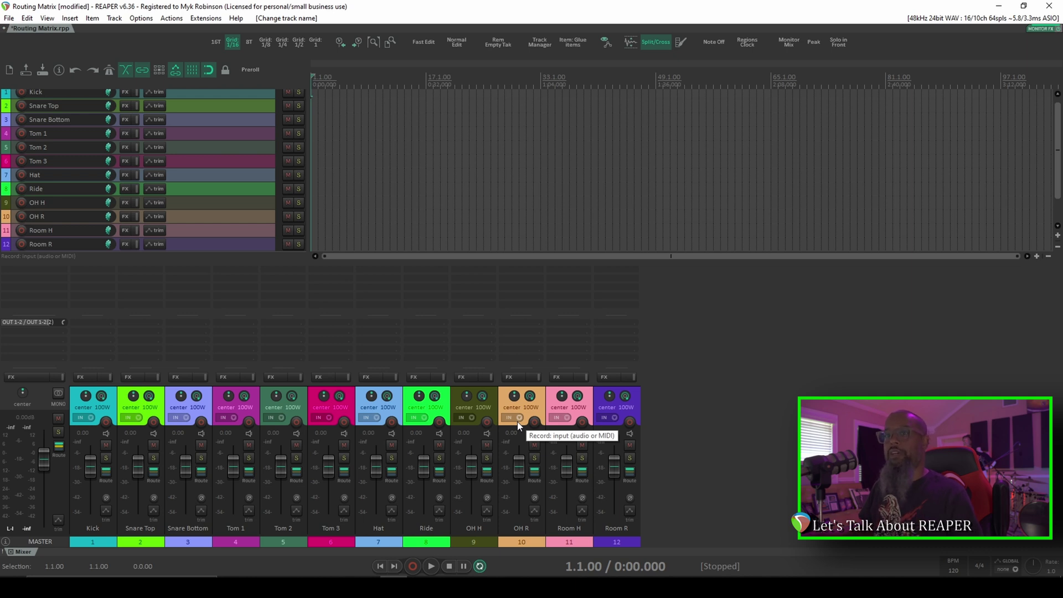
- Review the mono record input choices for the Kick track without changing its input
{"action": "right_click", "coordinate": [109, 421]}
{"action": "mouse_move", "coordinate": [152, 328]}
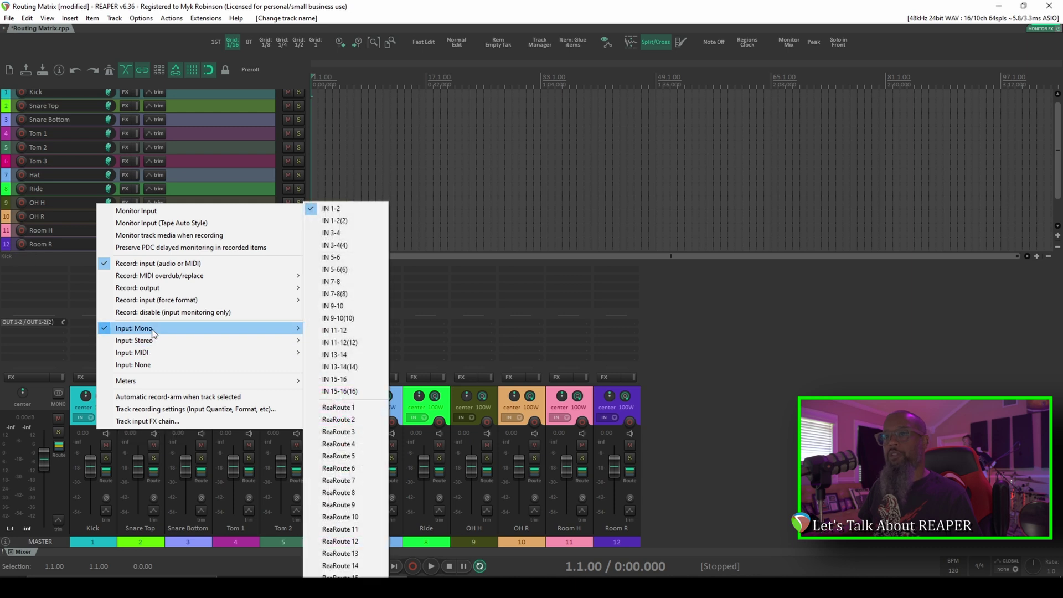
{"action": "left_click", "coordinate": [344, 396]}
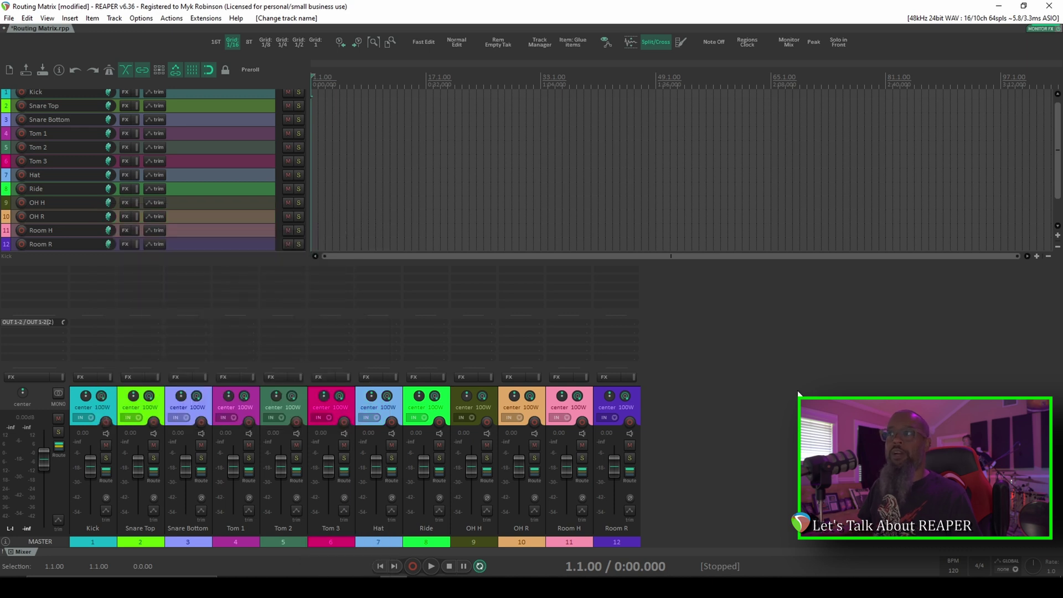
- Open the Routing Matrix and reposition its window closer to the track list
{"action": "left_click", "coordinate": [47, 17]}
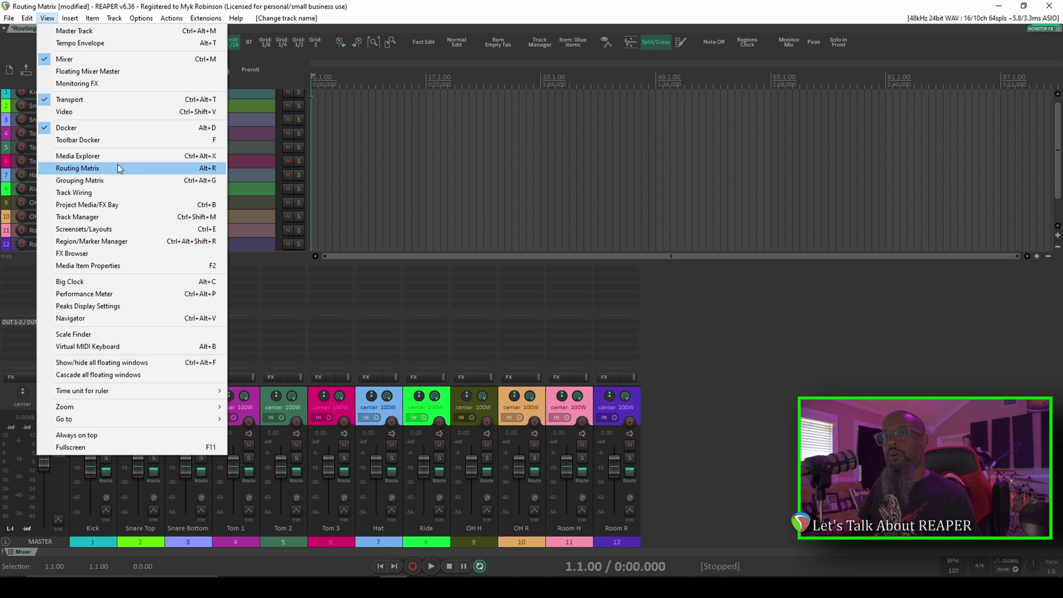
{"action": "left_click", "coordinate": [139, 168]}
{"action": "left_click_drag", "start_coordinate": [624, 28], "coordinate": [396, 24]}
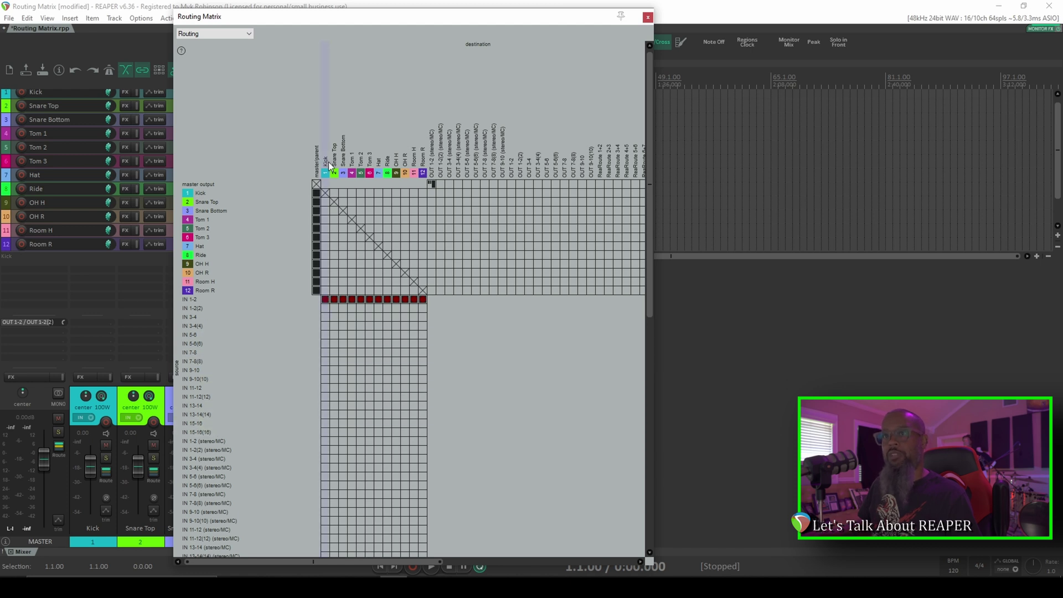
- Assign record input IN 7-8 to Kick, IN 5-6 to Snare Top and IN 5-6(6) to Snare Bottom in the matrix
{"action": "mouse_move", "coordinate": [324, 298]}
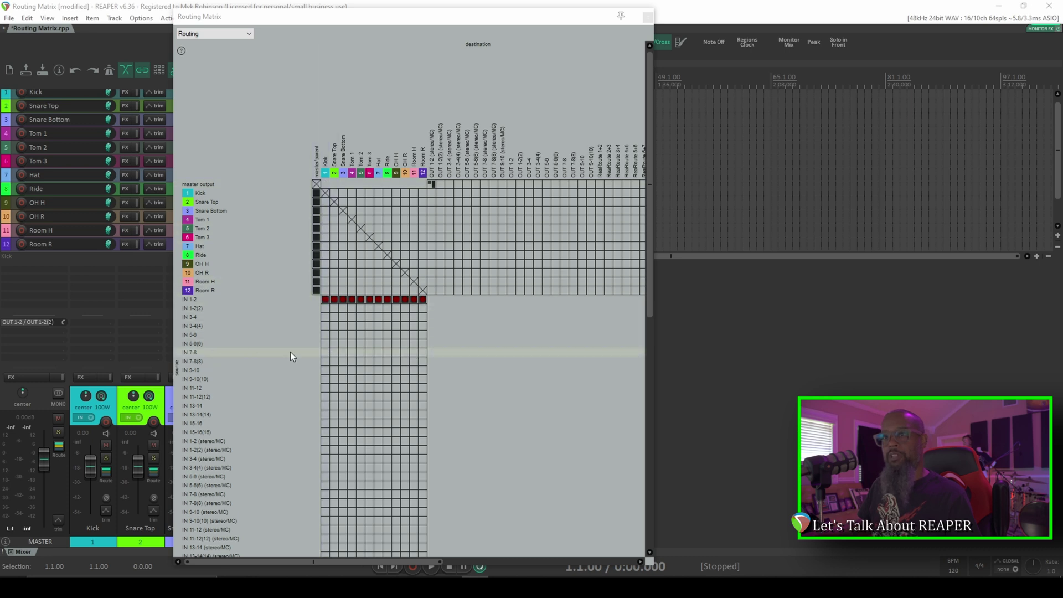
{"action": "left_click", "coordinate": [323, 352]}
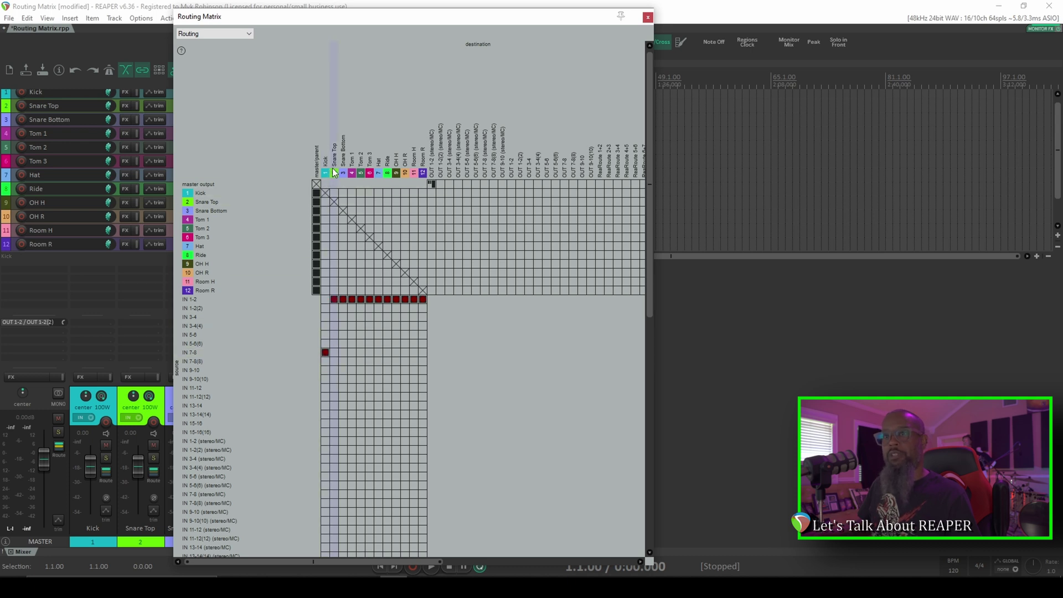
{"action": "left_click", "coordinate": [333, 334]}
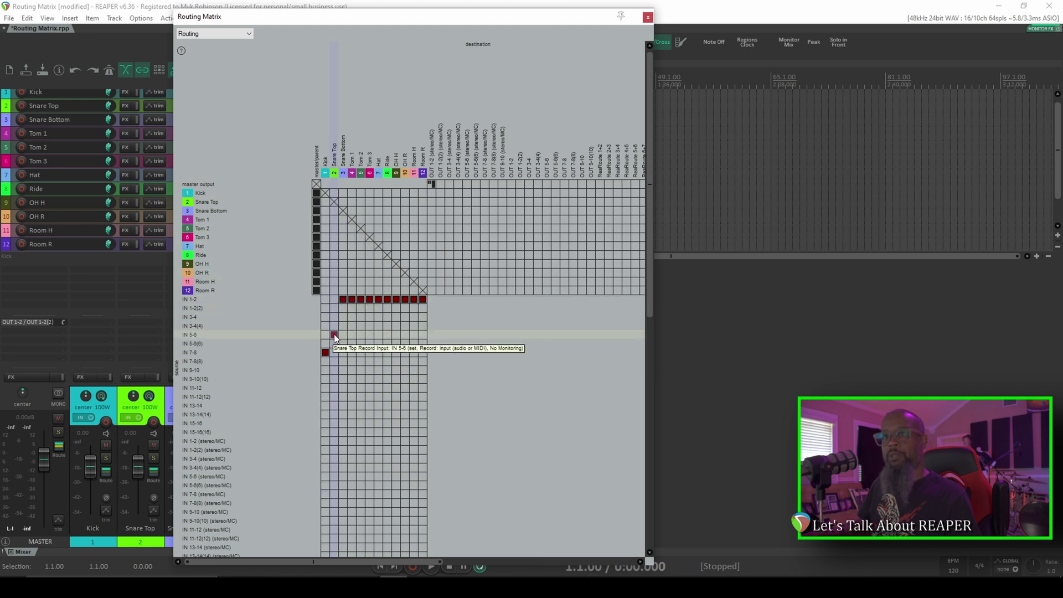
{"action": "left_click", "coordinate": [341, 343]}
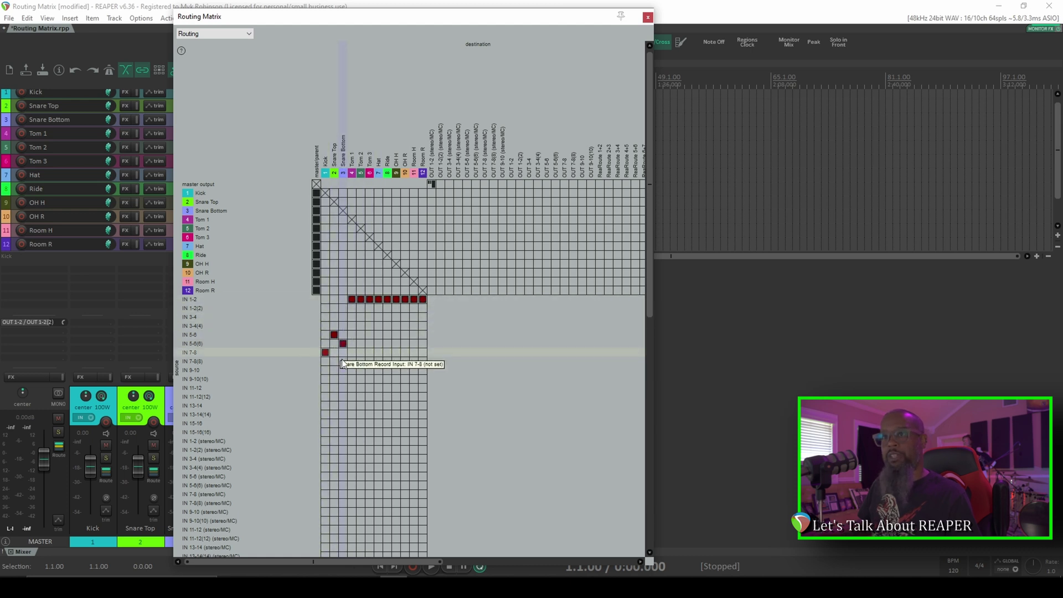
- Try switching Snare Bottom and Kick to record input IN 13-14 and Snare Top to IN 13-14(14)
{"action": "left_click", "coordinate": [342, 405]}
{"action": "left_click", "coordinate": [334, 415]}
{"action": "left_click", "coordinate": [325, 405]}
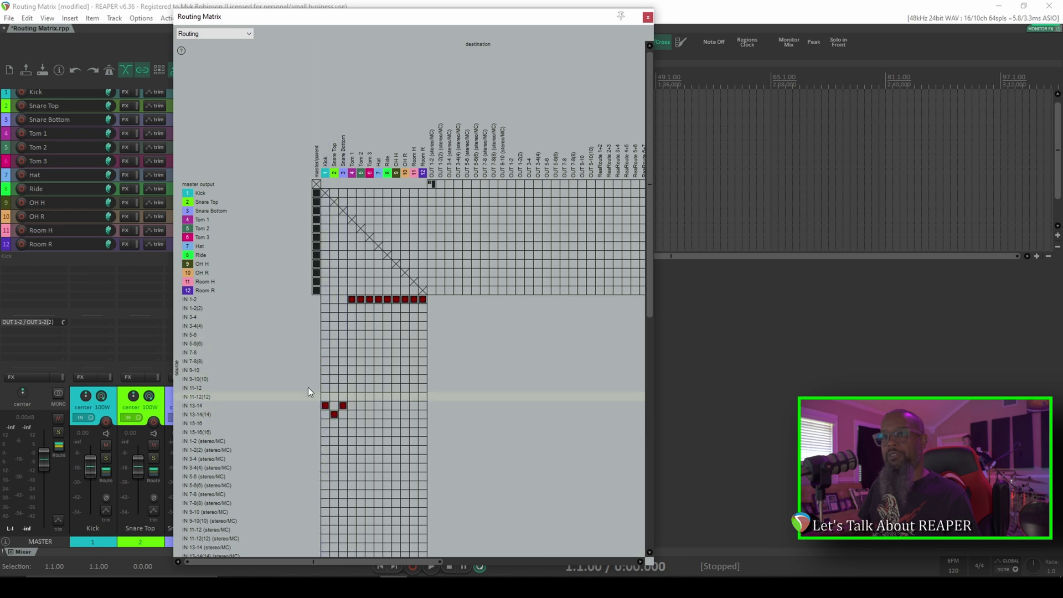
- Set the record input of Kick, Snare Top and Tom 1 to IN 7-8, and Snare Bottom to IN 7-8(8)
{"action": "left_click", "coordinate": [325, 352]}
{"action": "left_click", "coordinate": [333, 352]}
{"action": "left_click", "coordinate": [349, 352]}
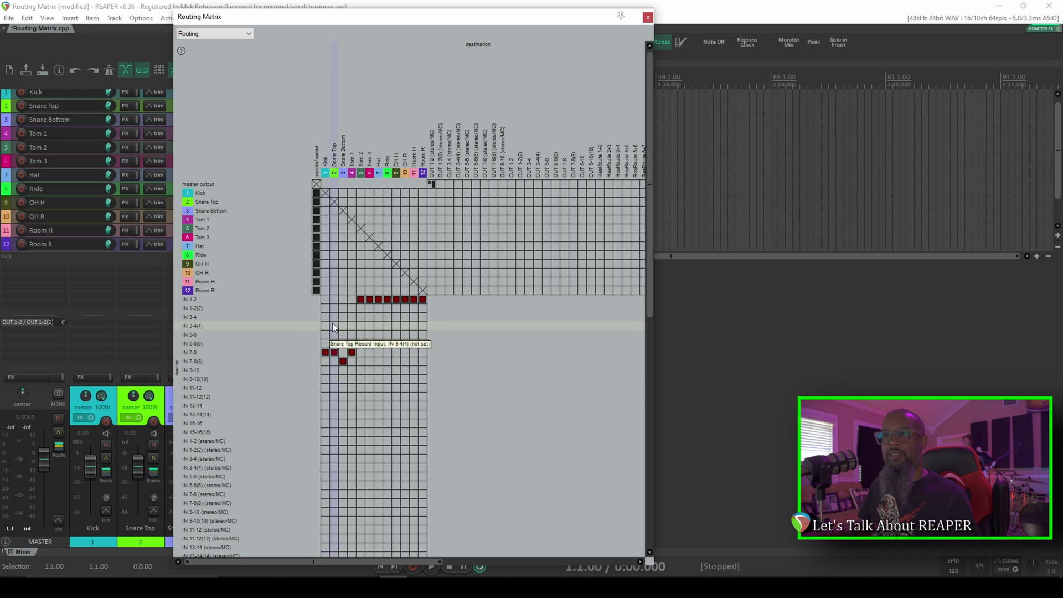
- Assign record inputs IN 5-6 to Snare Top, IN 5-6(6) to Snare Bottom, IN 7-8(8) to Tom 1 and IN 9-10 to Tom 2
{"action": "left_click", "coordinate": [334, 334]}
{"action": "left_click", "coordinate": [342, 343]}
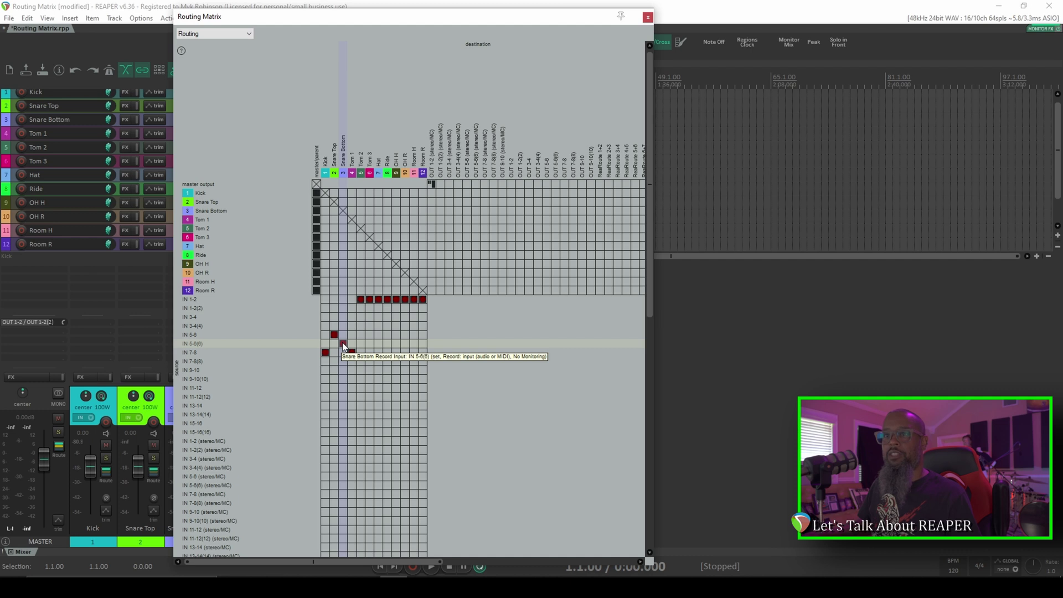
{"action": "left_click", "coordinate": [352, 361]}
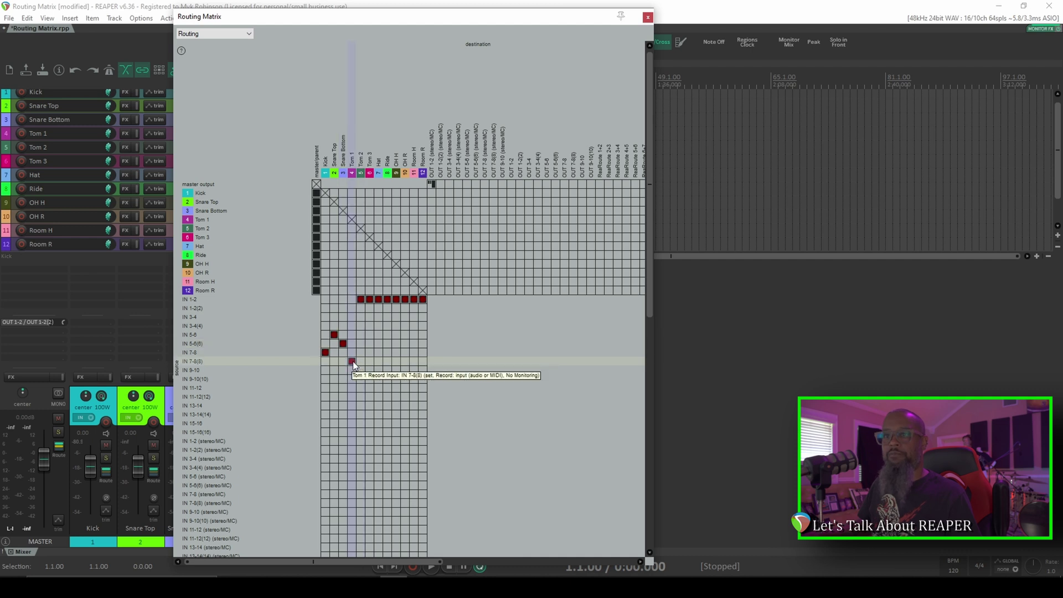
{"action": "left_click", "coordinate": [360, 370]}
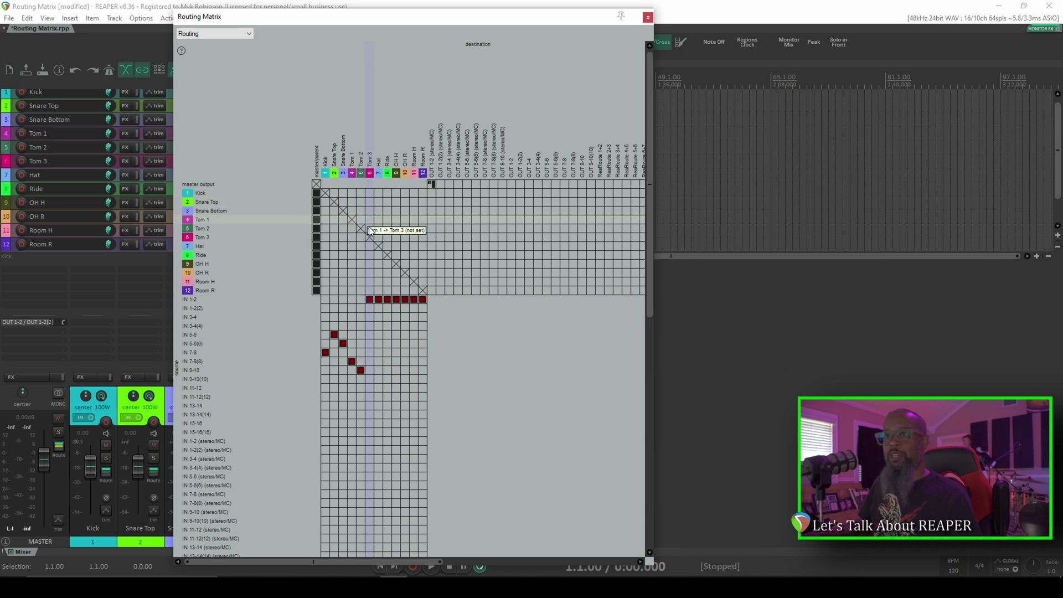
- Assign record inputs IN 9-10(10) to Tom 3, IN 3-4(4) to Hat and IN 3-4 to Ride in the matrix
{"action": "left_click", "coordinate": [368, 378]}
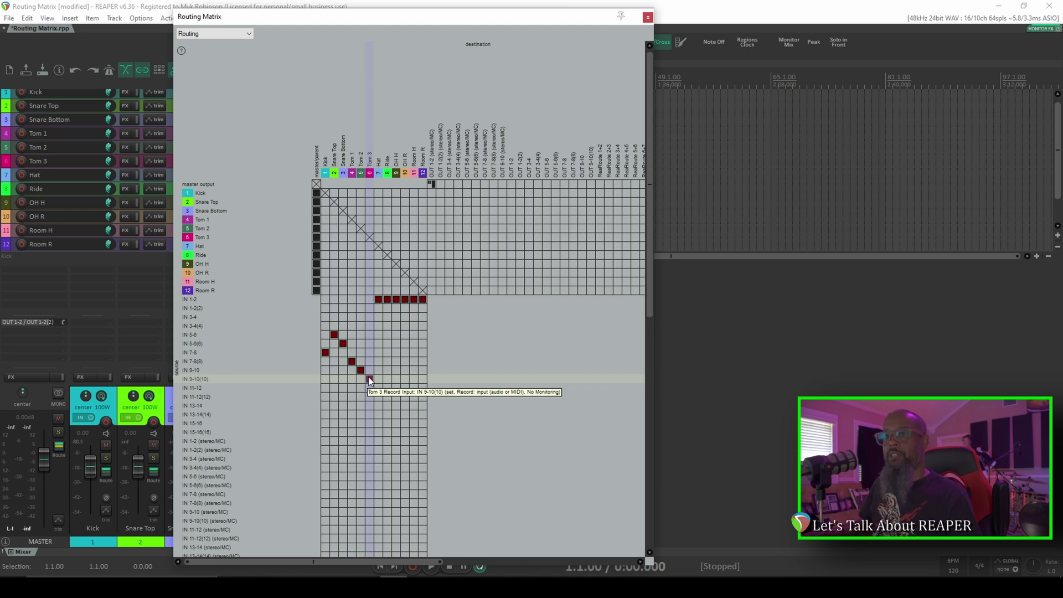
{"action": "left_click", "coordinate": [377, 326]}
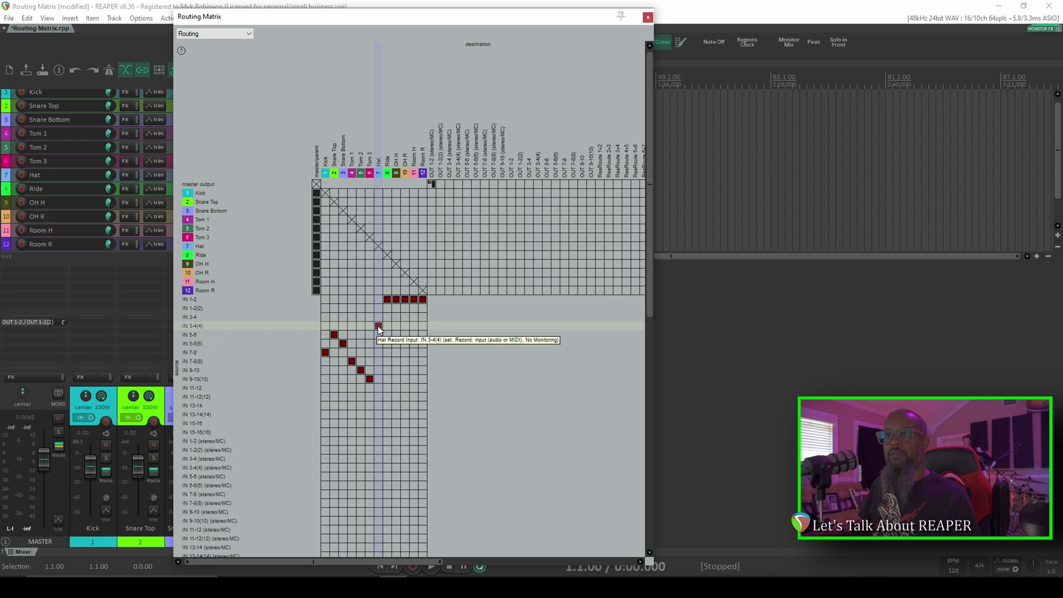
{"action": "left_click", "coordinate": [386, 317]}
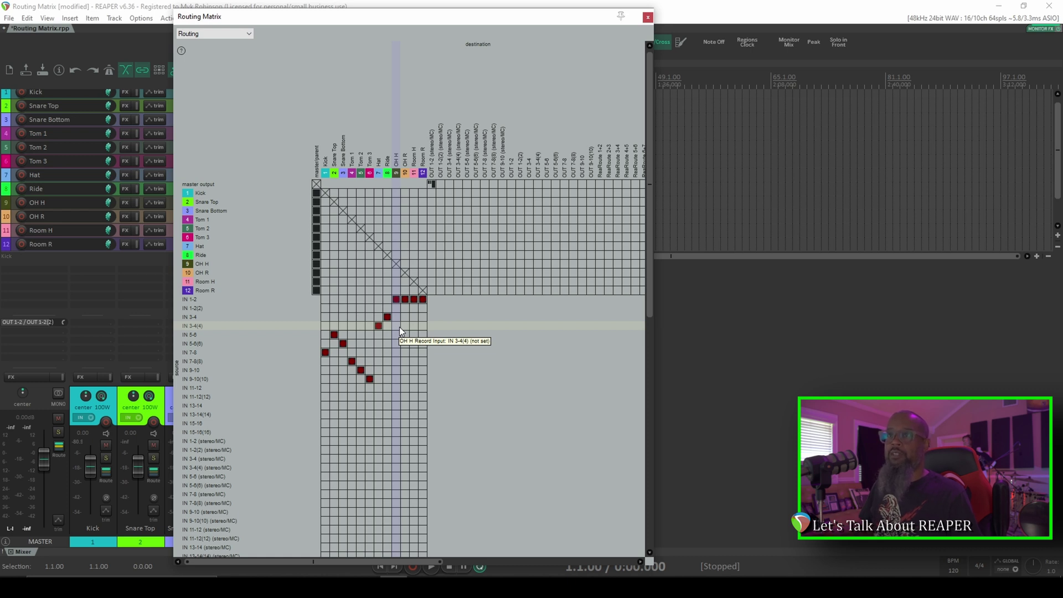
- Assign record inputs IN 11-12 to OH H, IN 11-12(12) to OH R, IN 13-14 to Room H and IN 13-14(14) to Room R, and close the matrix
{"action": "left_click", "coordinate": [396, 388]}
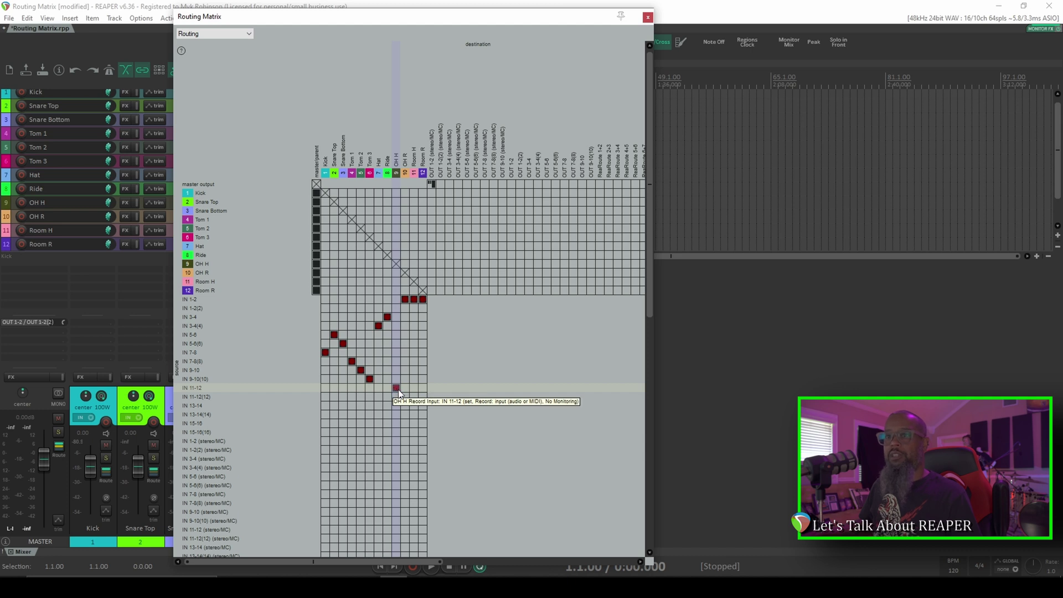
{"action": "left_click", "coordinate": [406, 397]}
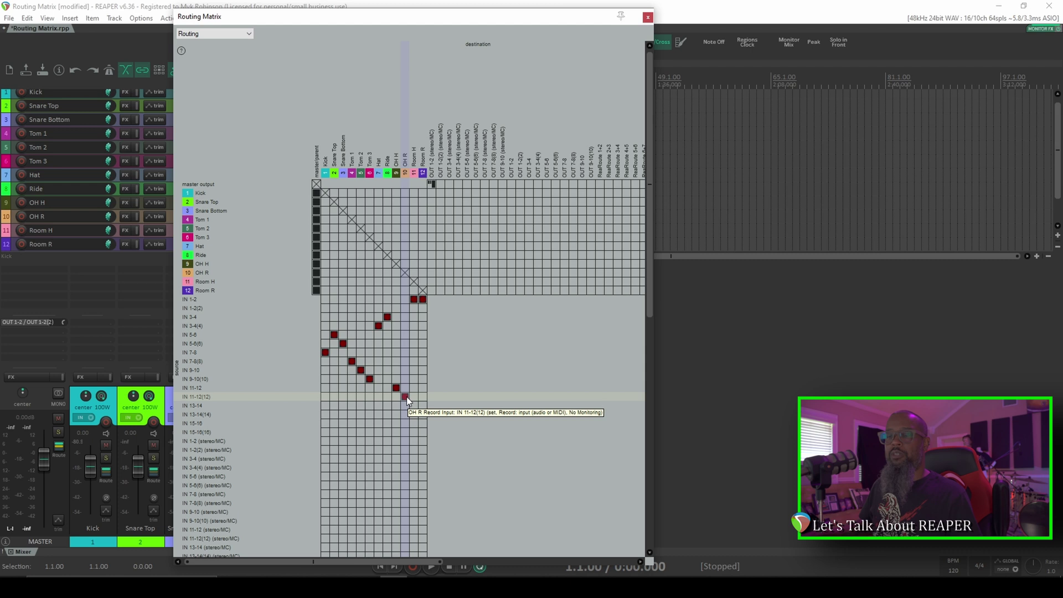
{"action": "left_click", "coordinate": [413, 405]}
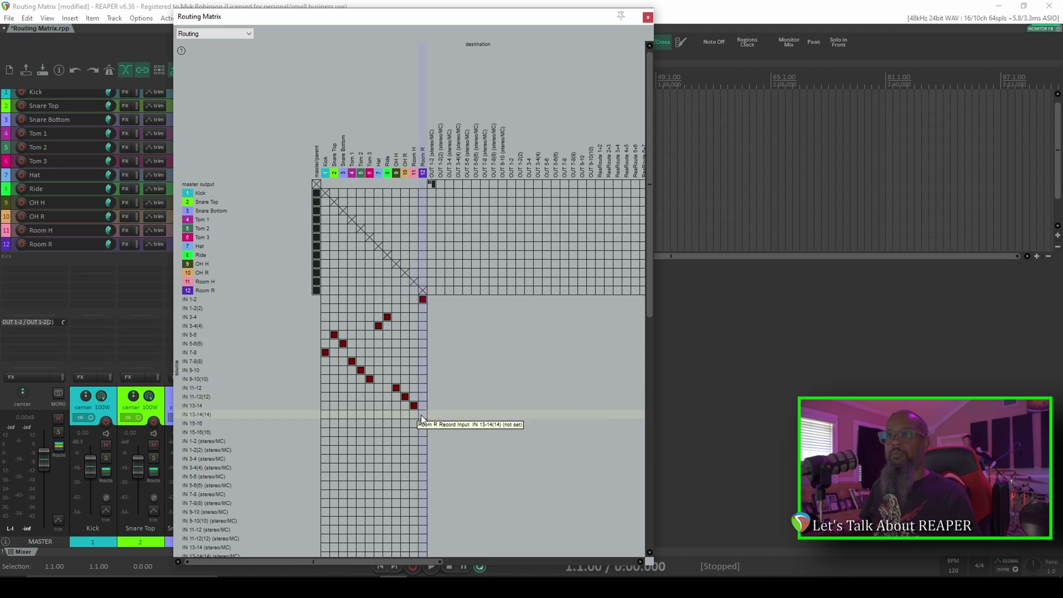
{"action": "left_click", "coordinate": [421, 414]}
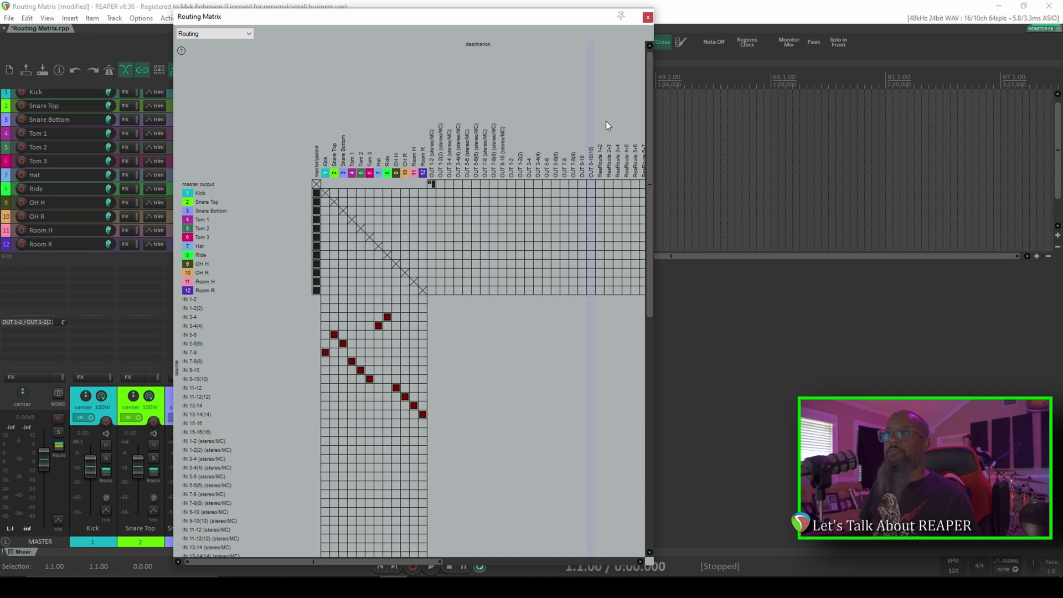
{"action": "left_click", "coordinate": [647, 17]}
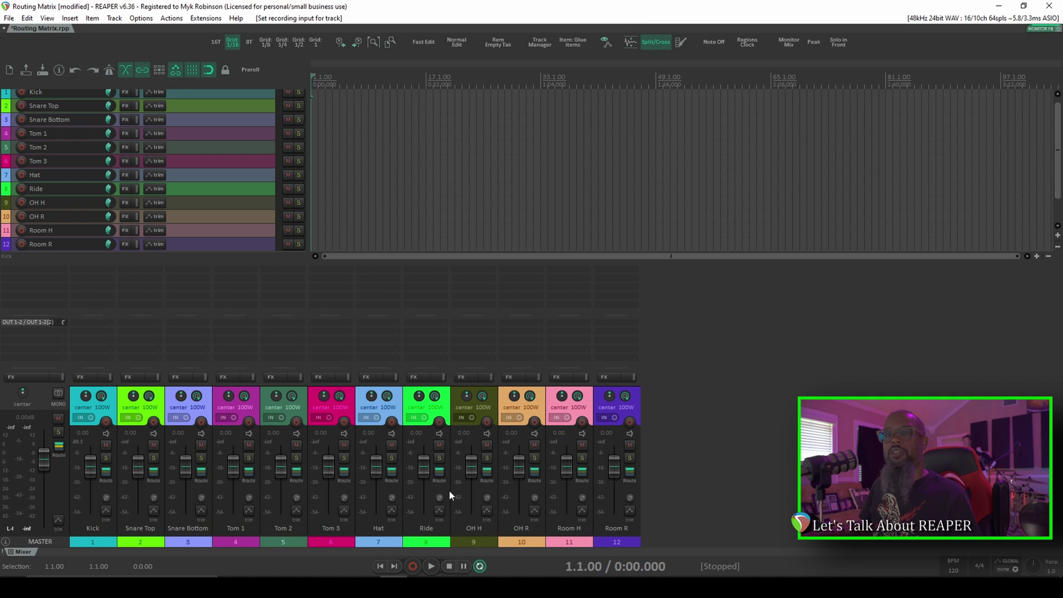
- Group all tracks from Kick to Room R in a folder with a parent track named Drums
{"action": "left_click", "coordinate": [100, 541]}
{"action": "left_click", "coordinate": [631, 542], "text": "shift"}
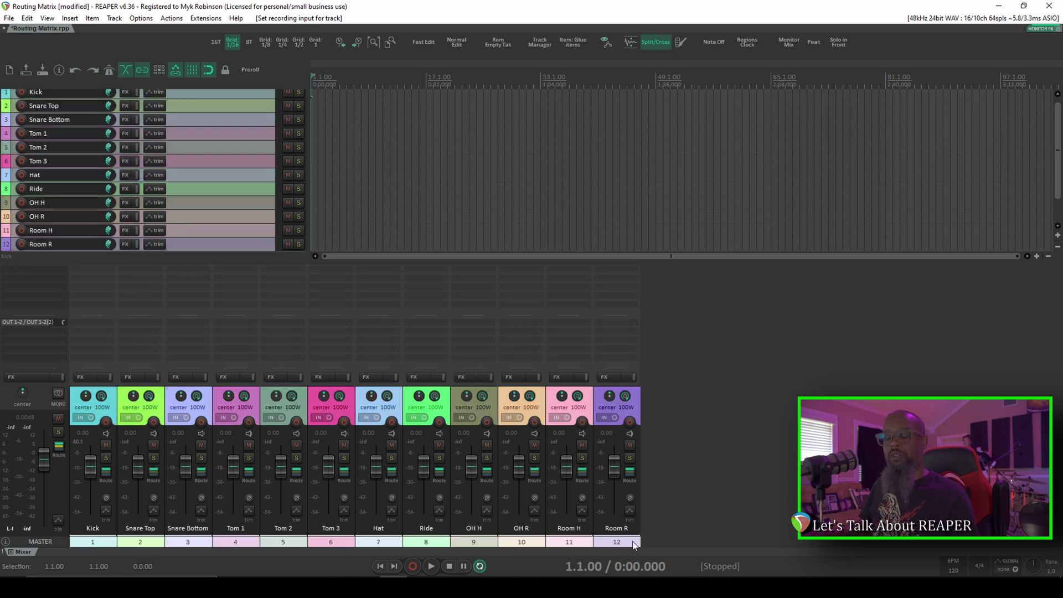
{"action": "key", "text": "ctrl+shift+f"}
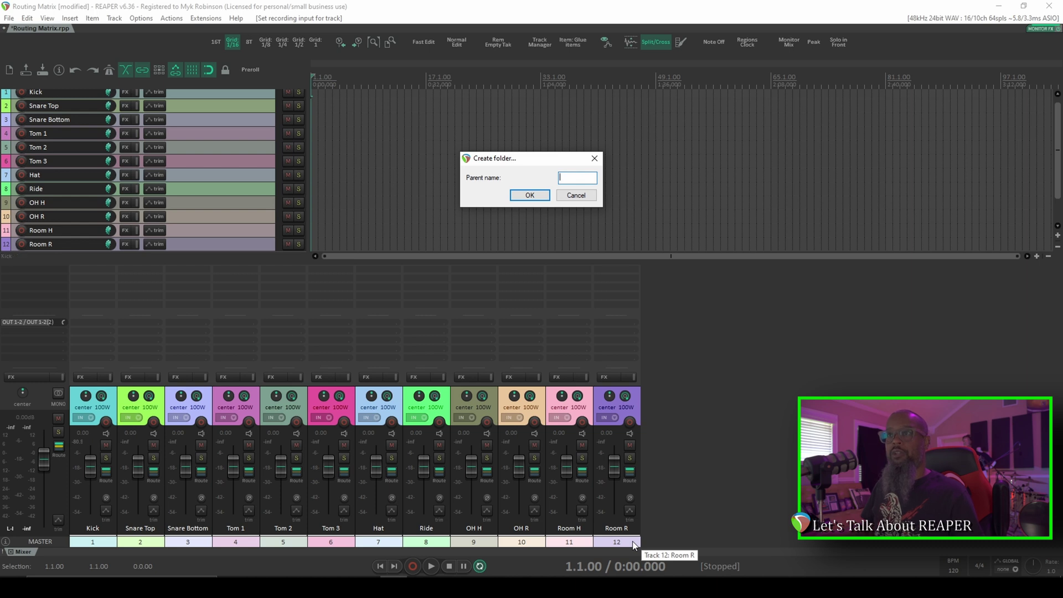
{"action": "type", "text": "Drums"}
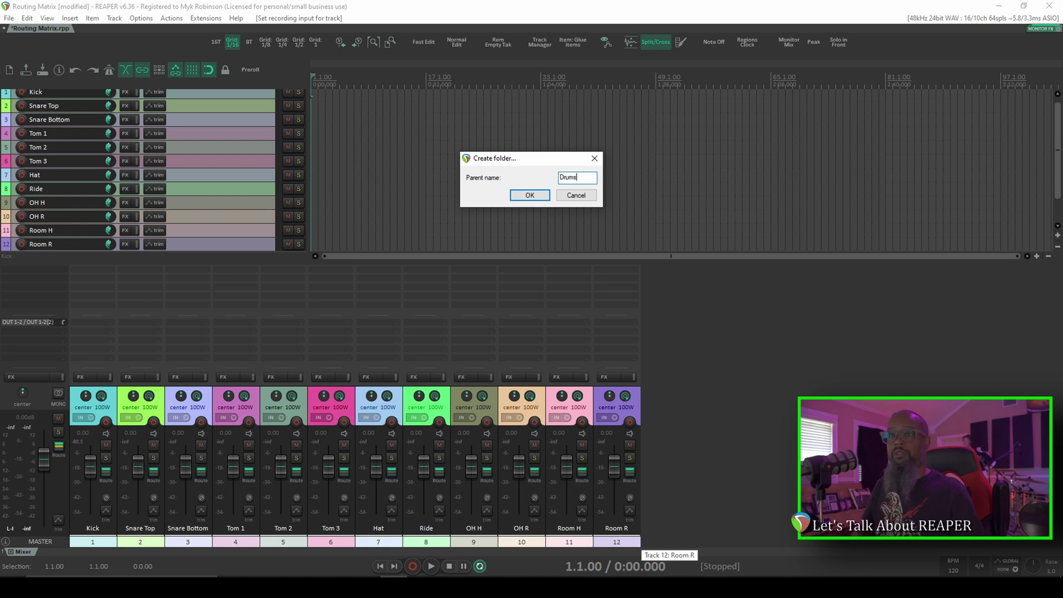
{"action": "key", "text": "Return"}
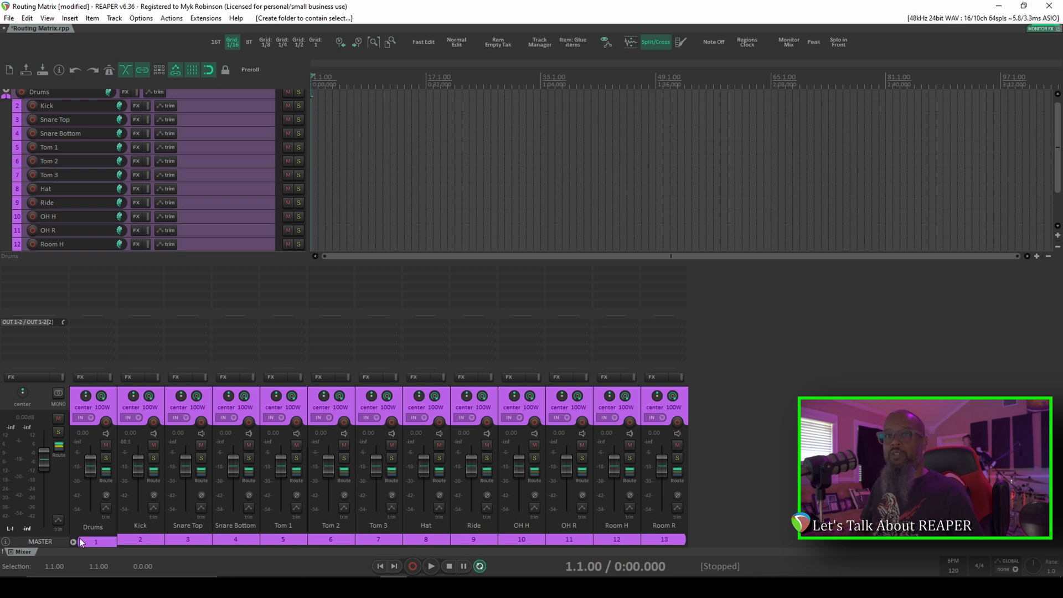
- Check the Drums folder's routing in the Routing Matrix, and undo the folder creation
{"action": "left_click", "coordinate": [47, 18]}
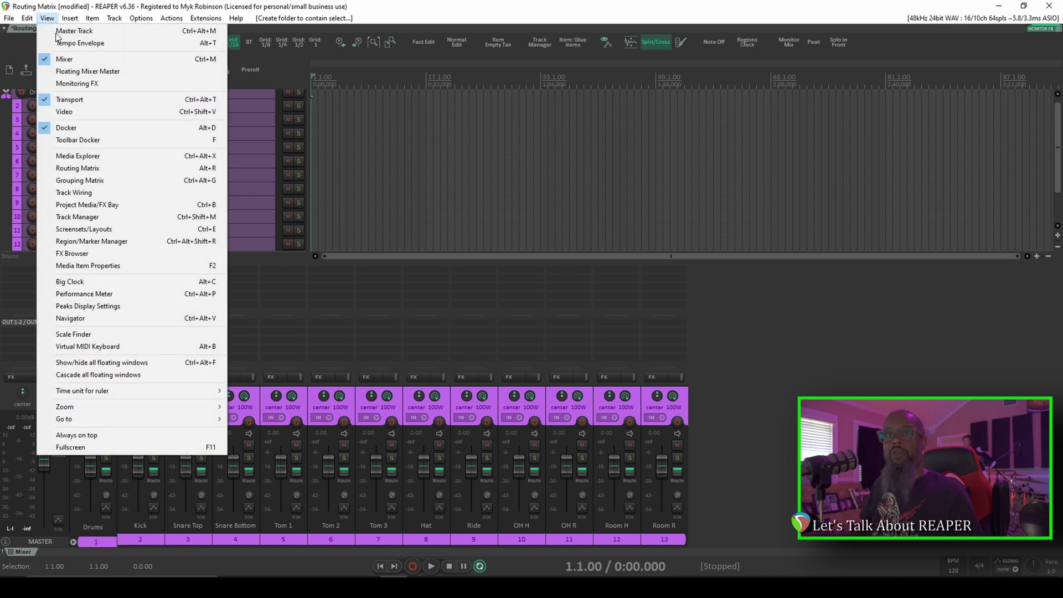
{"action": "left_click", "coordinate": [100, 168]}
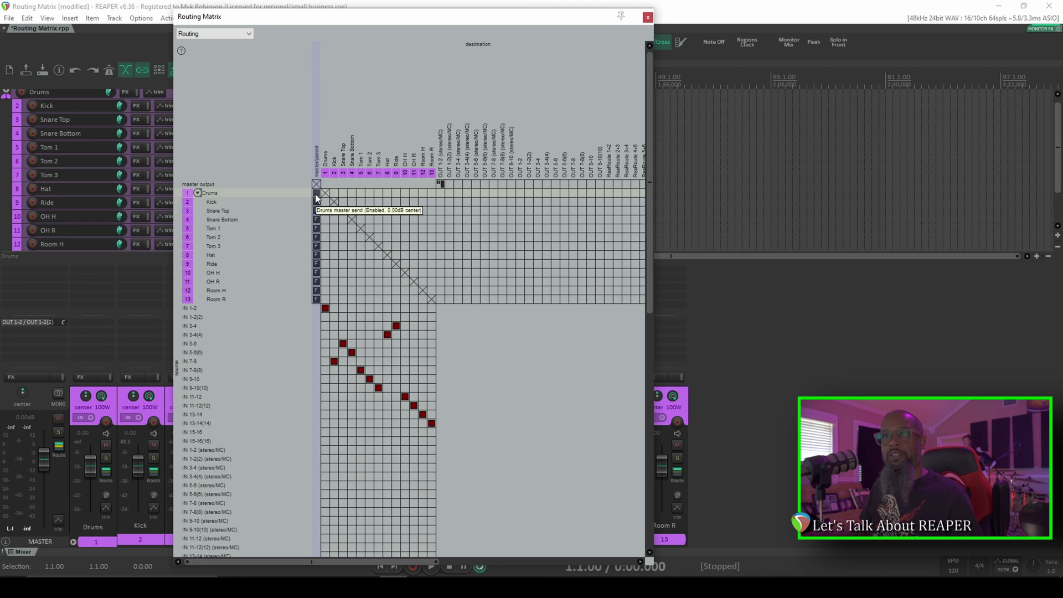
{"action": "left_click", "coordinate": [647, 17]}
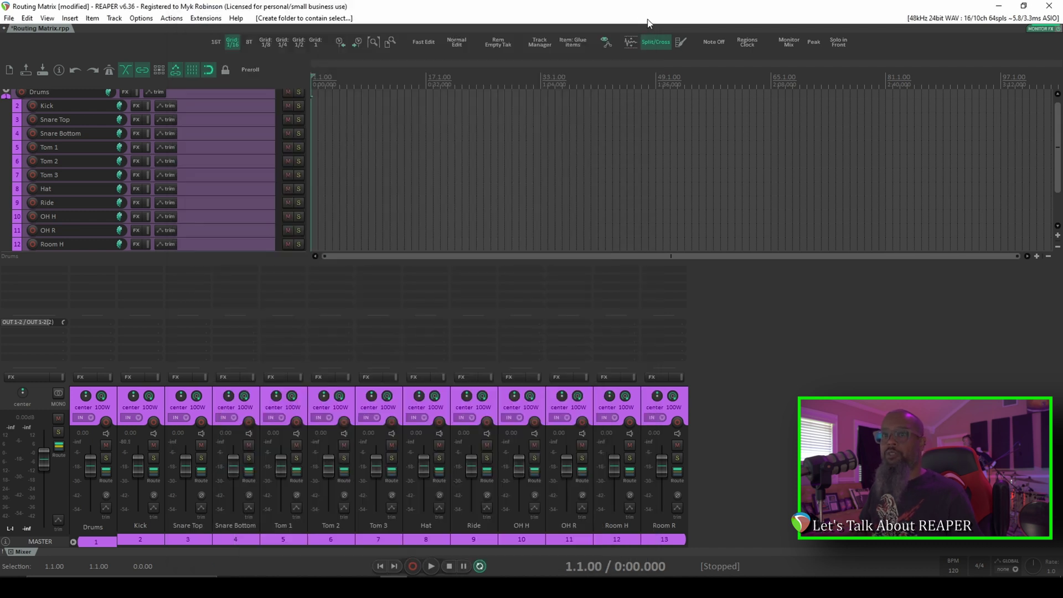
{"action": "key", "text": "ctrl+z"}
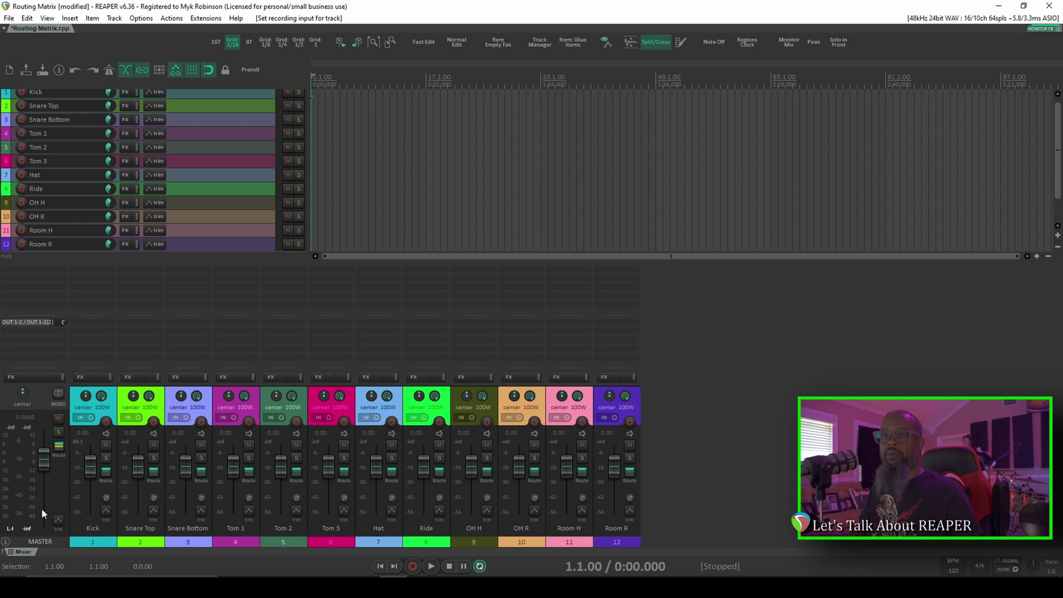
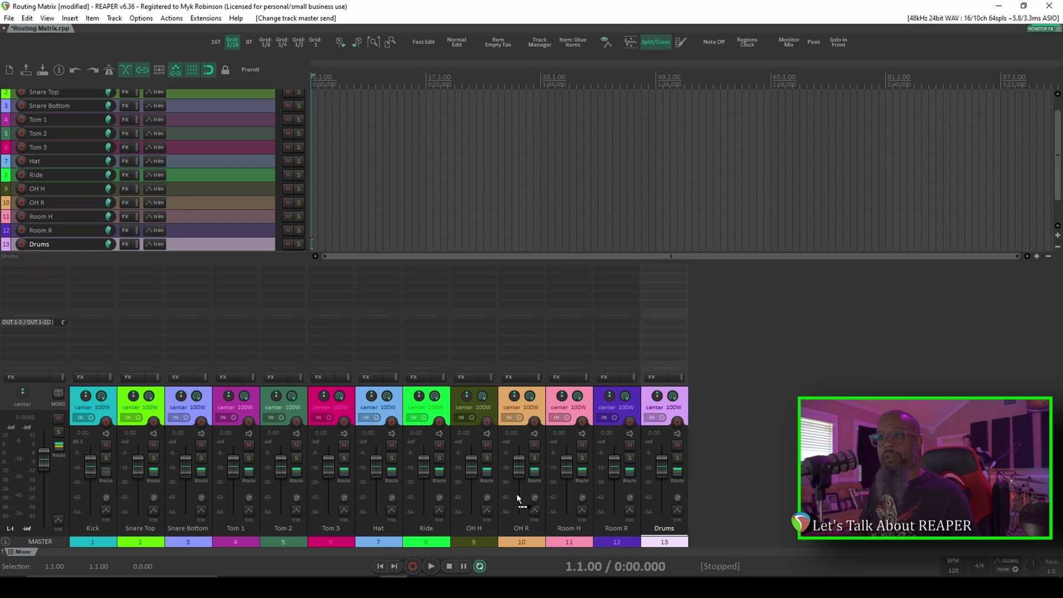
- Add a send from Kick to the Drums track, and turn off the master sends of Snare Top through Drums in the Routing Matrix
{"action": "left_click_drag", "start_coordinate": [672, 480], "coordinate": [672, 480]}
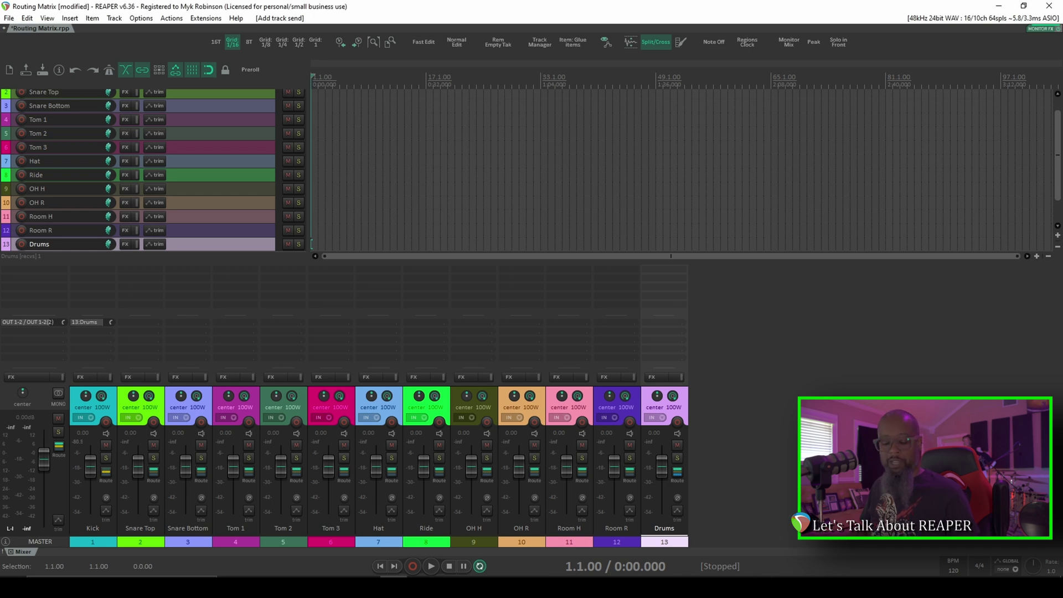
{"action": "key", "text": "alt+r"}
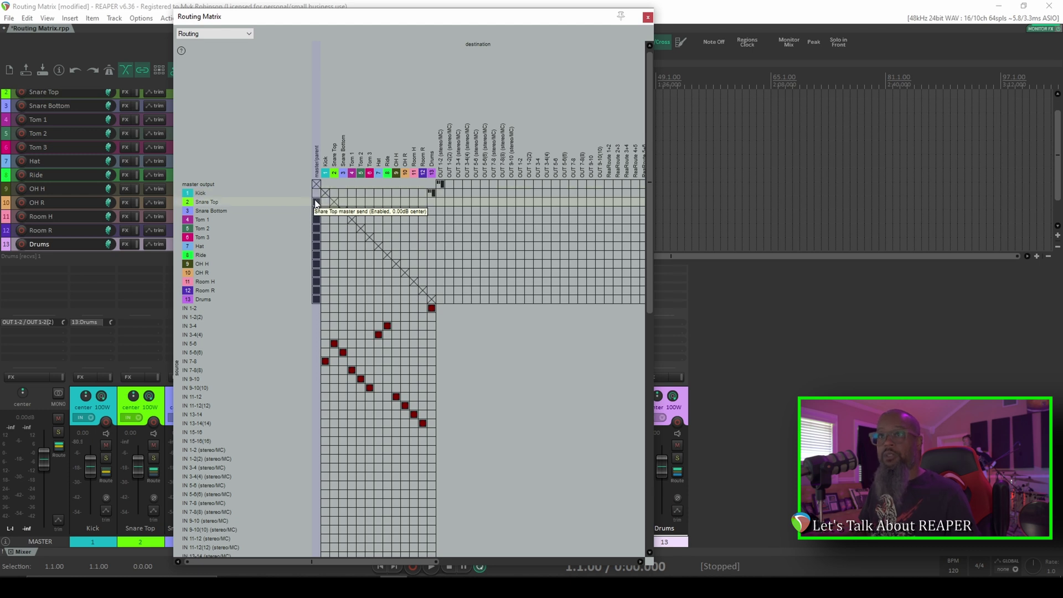
{"action": "left_click_drag", "start_coordinate": [315, 202], "coordinate": [318, 300]}
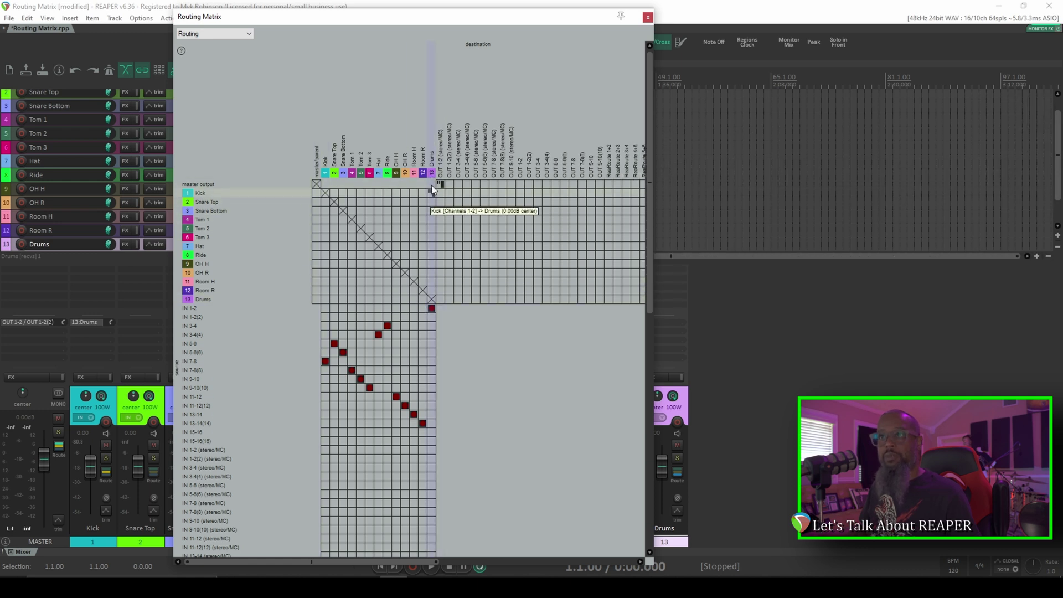
- Add sends from Snare Top through Room R to Drums in the matrix, and open the Drums track's routing window to view its receives
{"action": "left_click_drag", "start_coordinate": [432, 201], "coordinate": [434, 288]}
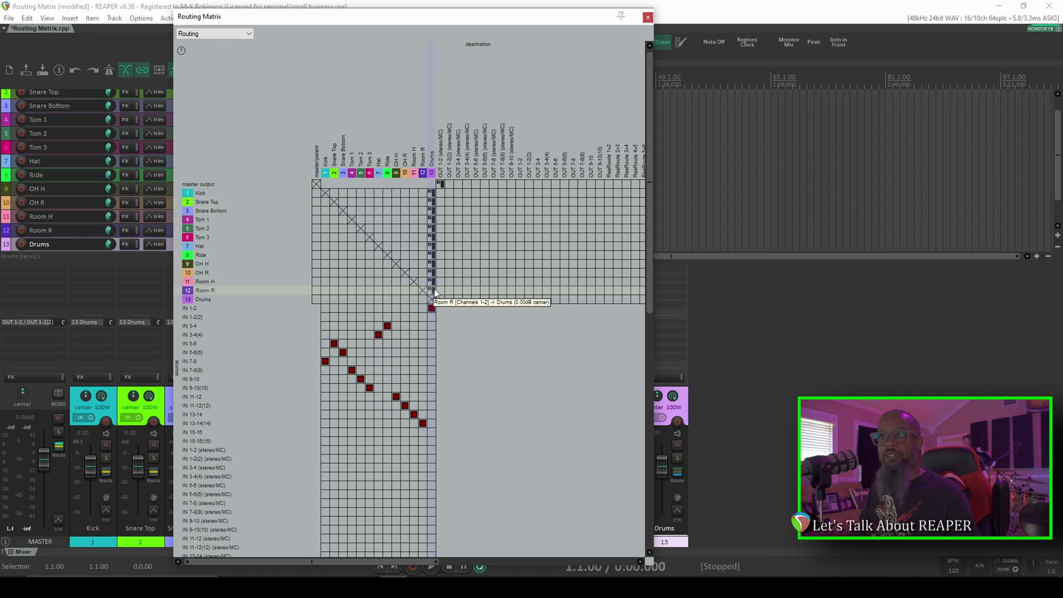
{"action": "left_click", "coordinate": [647, 18]}
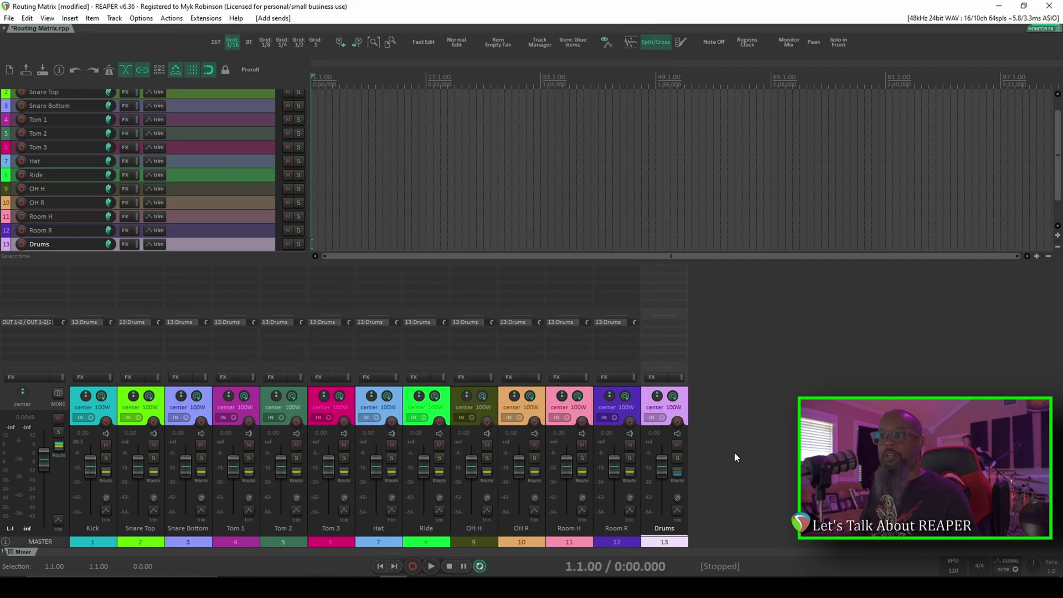
{"action": "left_click", "coordinate": [679, 474]}
{"action": "left_click_drag", "start_coordinate": [845, 119], "coordinate": [322, 75]}
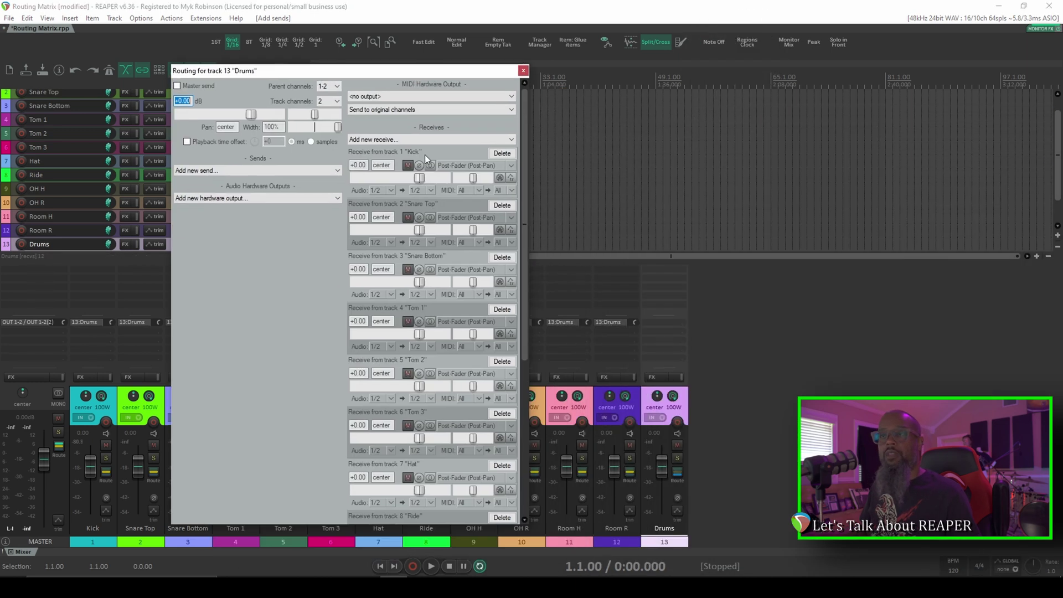